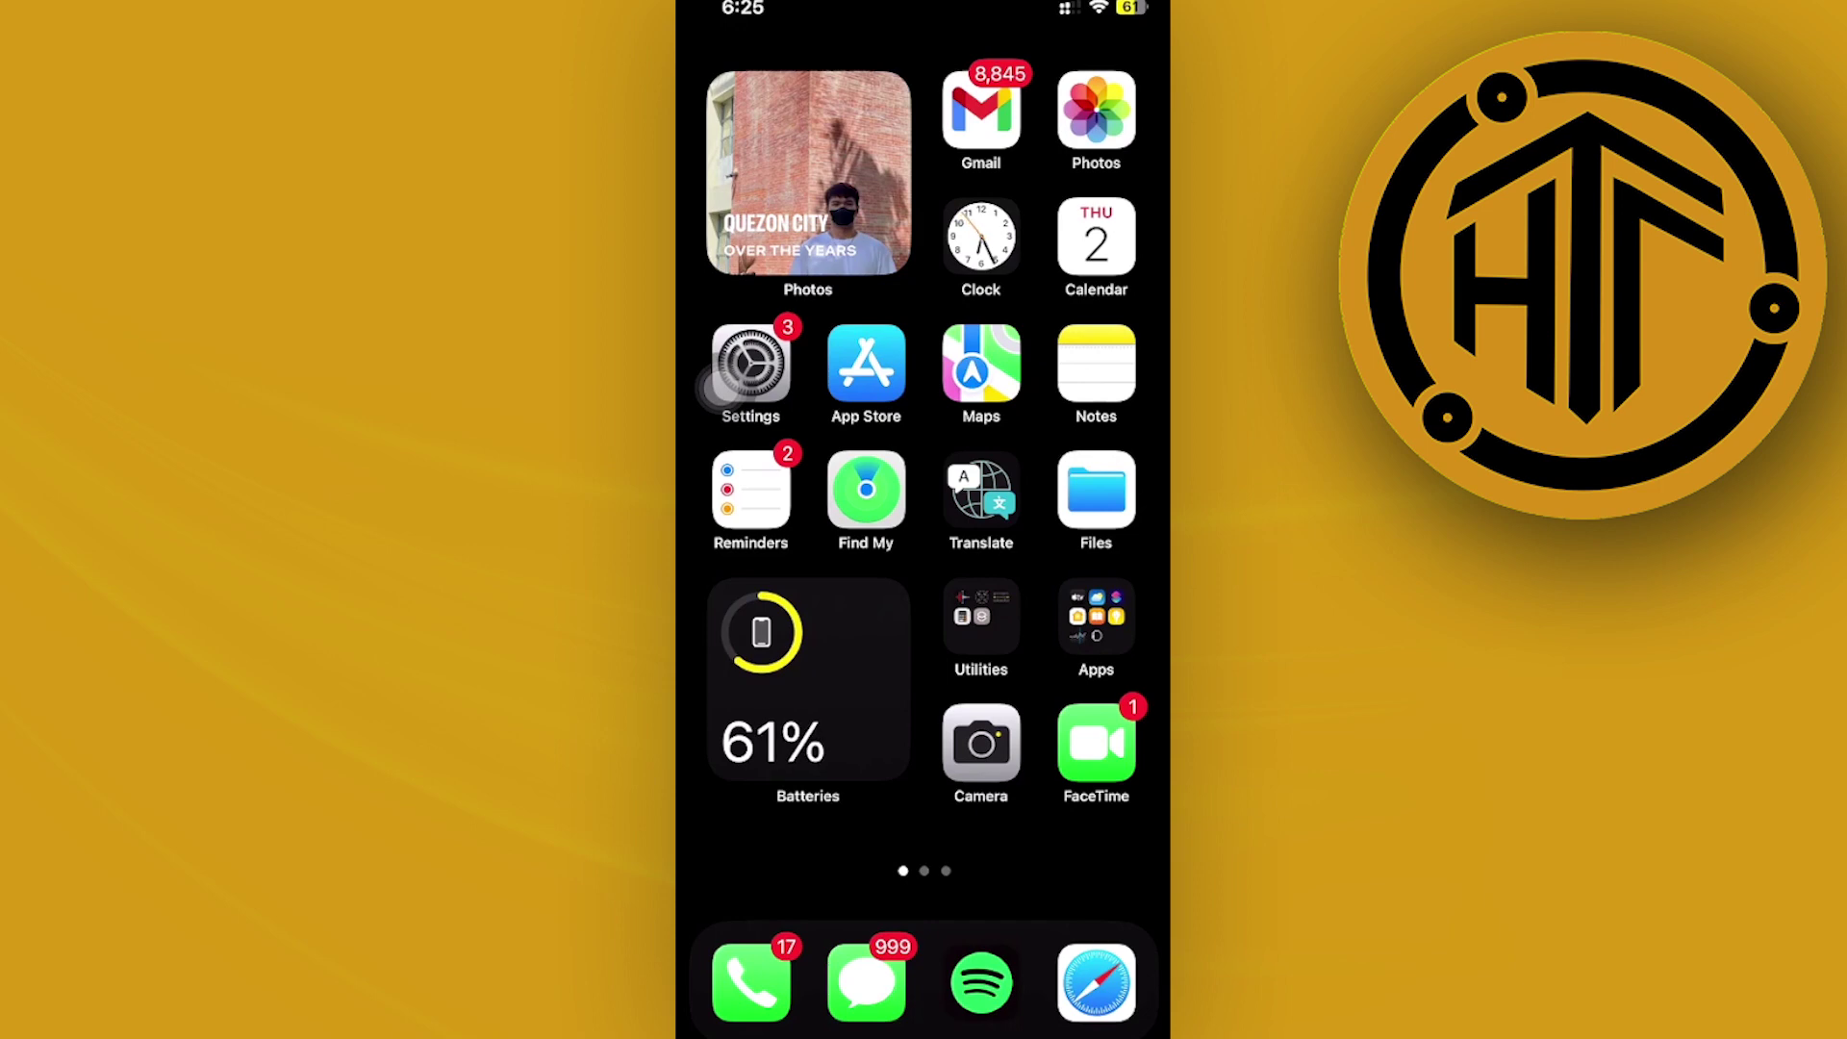
scroll(720, 385, "right", 3)
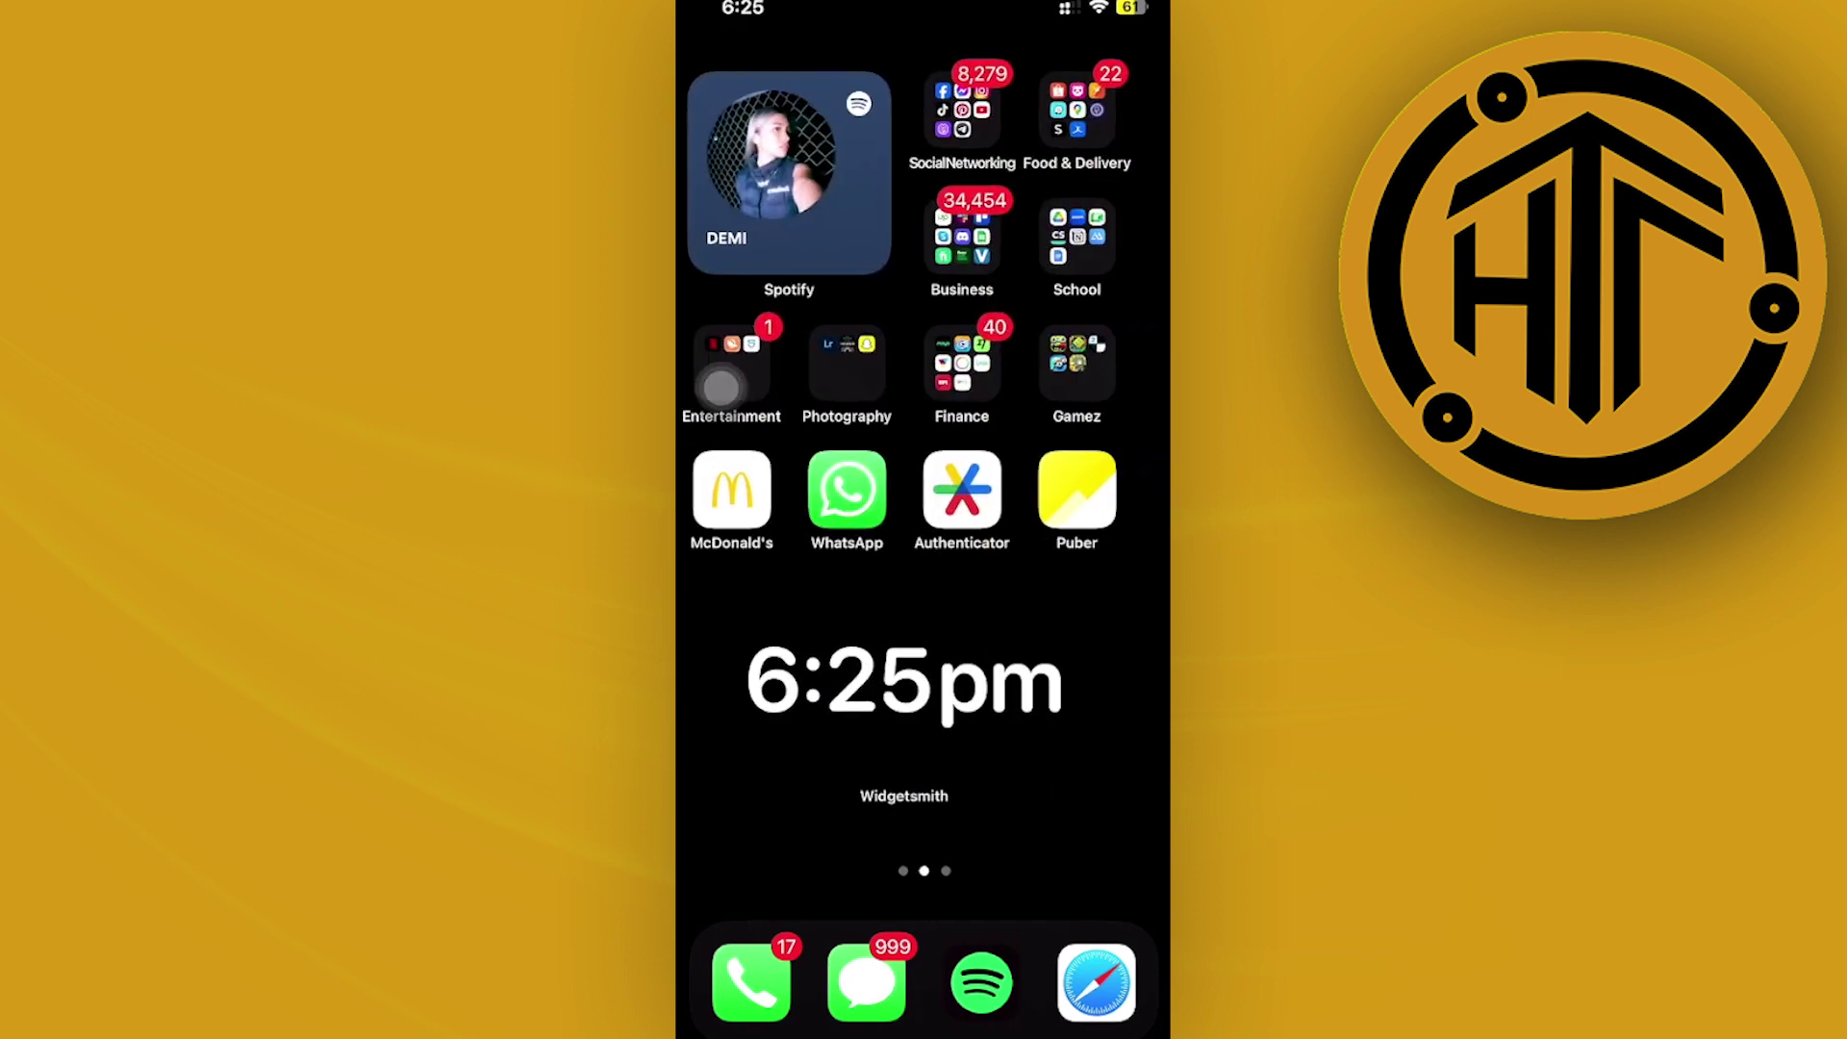
scroll(720, 384, "right", 3)
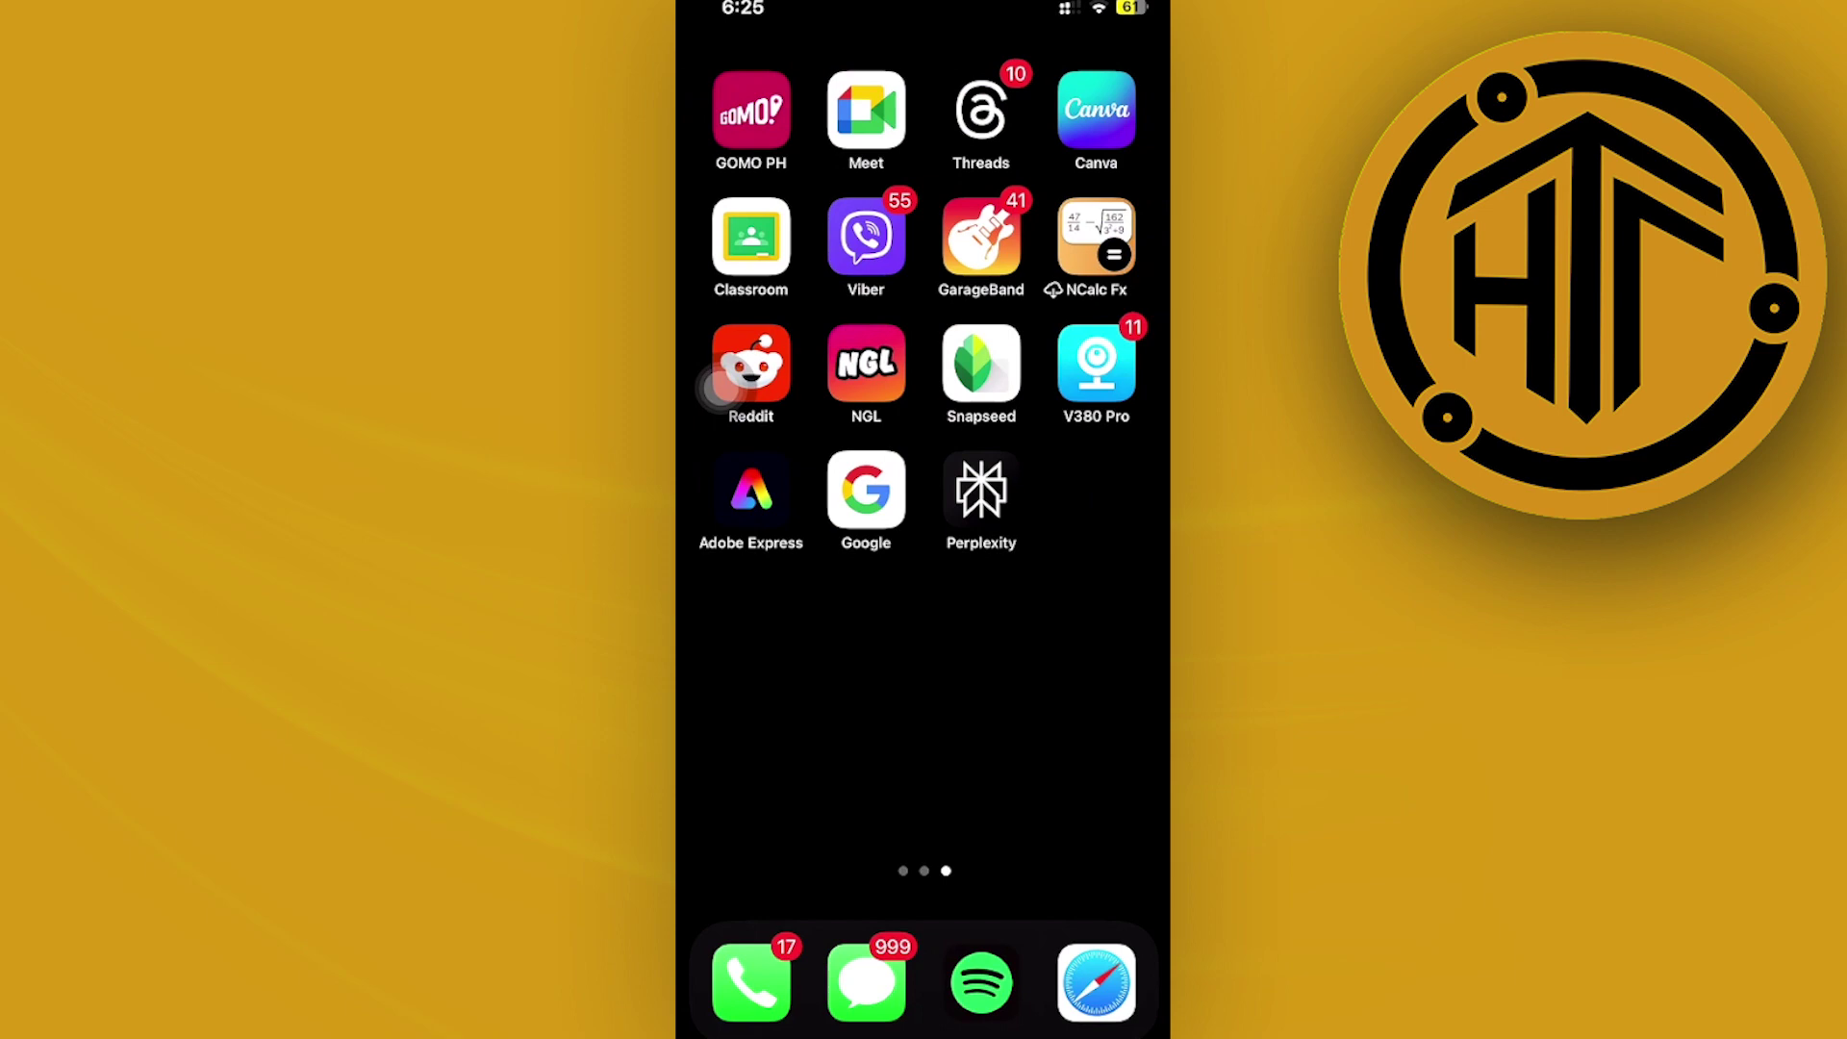
scroll(721, 386, "right", 3)
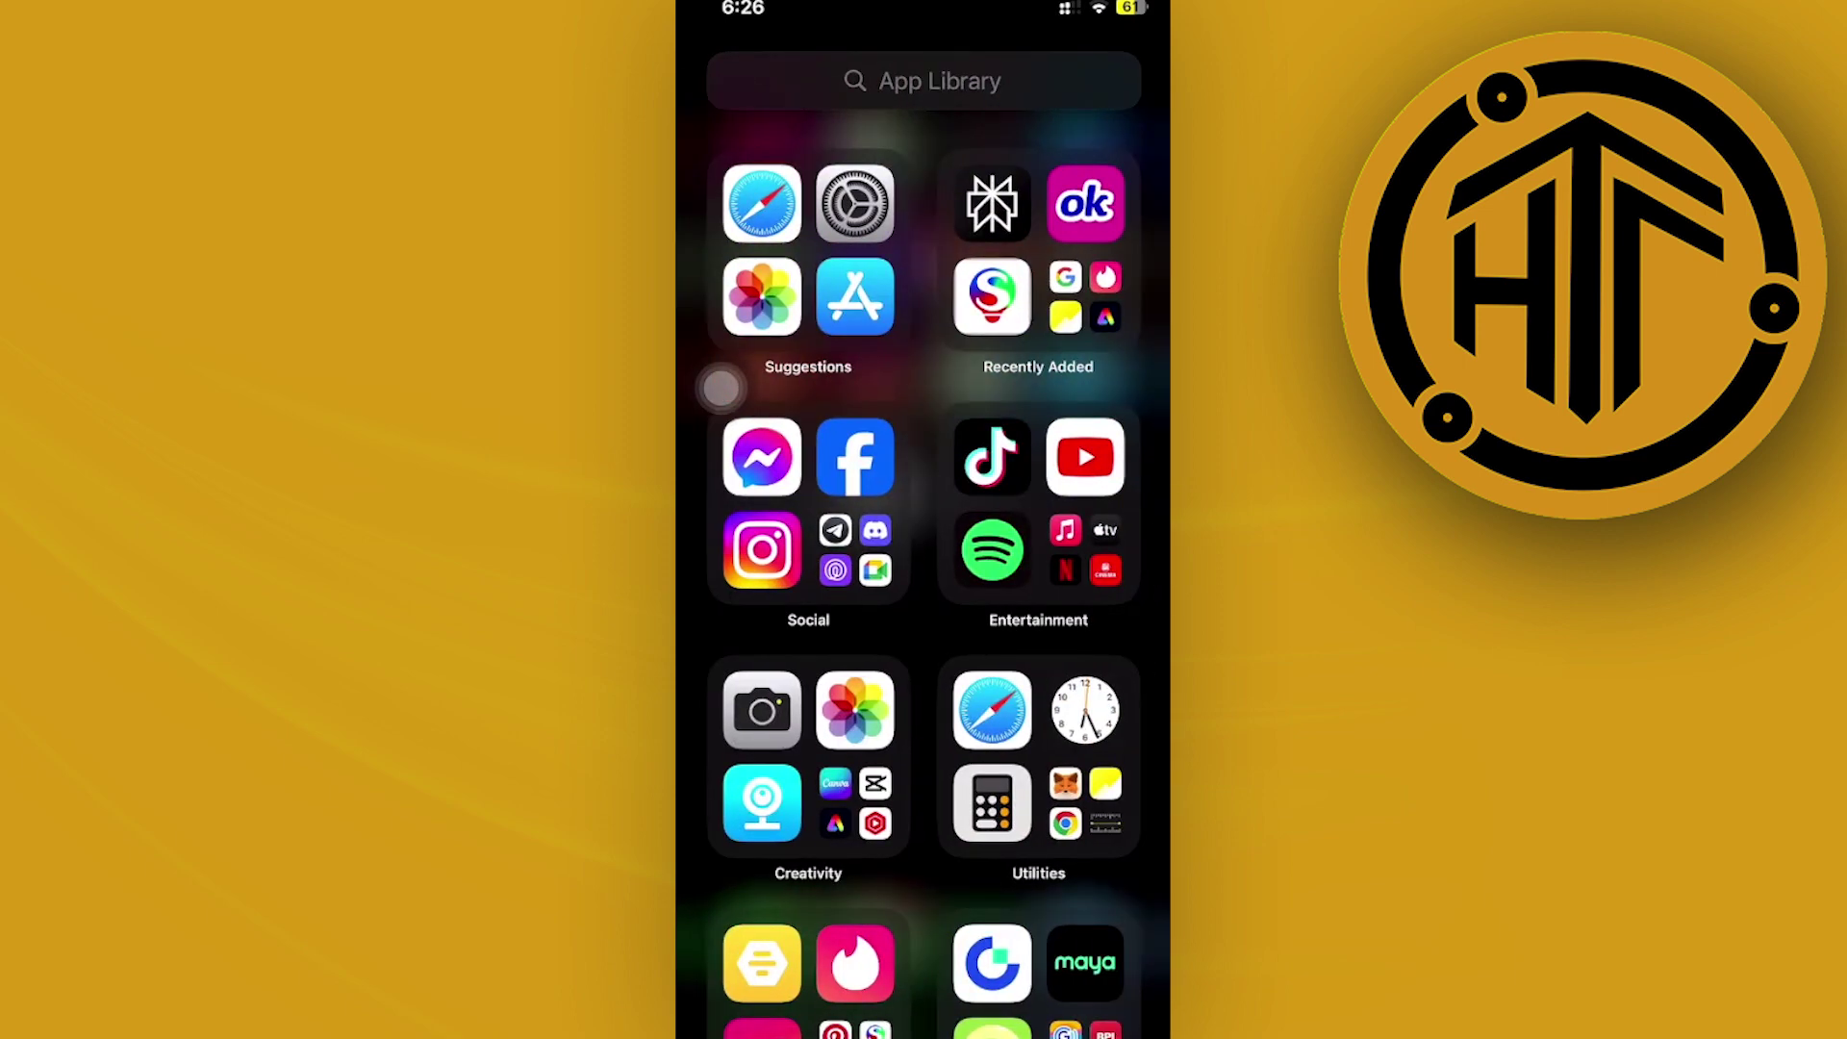
scroll(721, 384, "up", 3)
type("App")
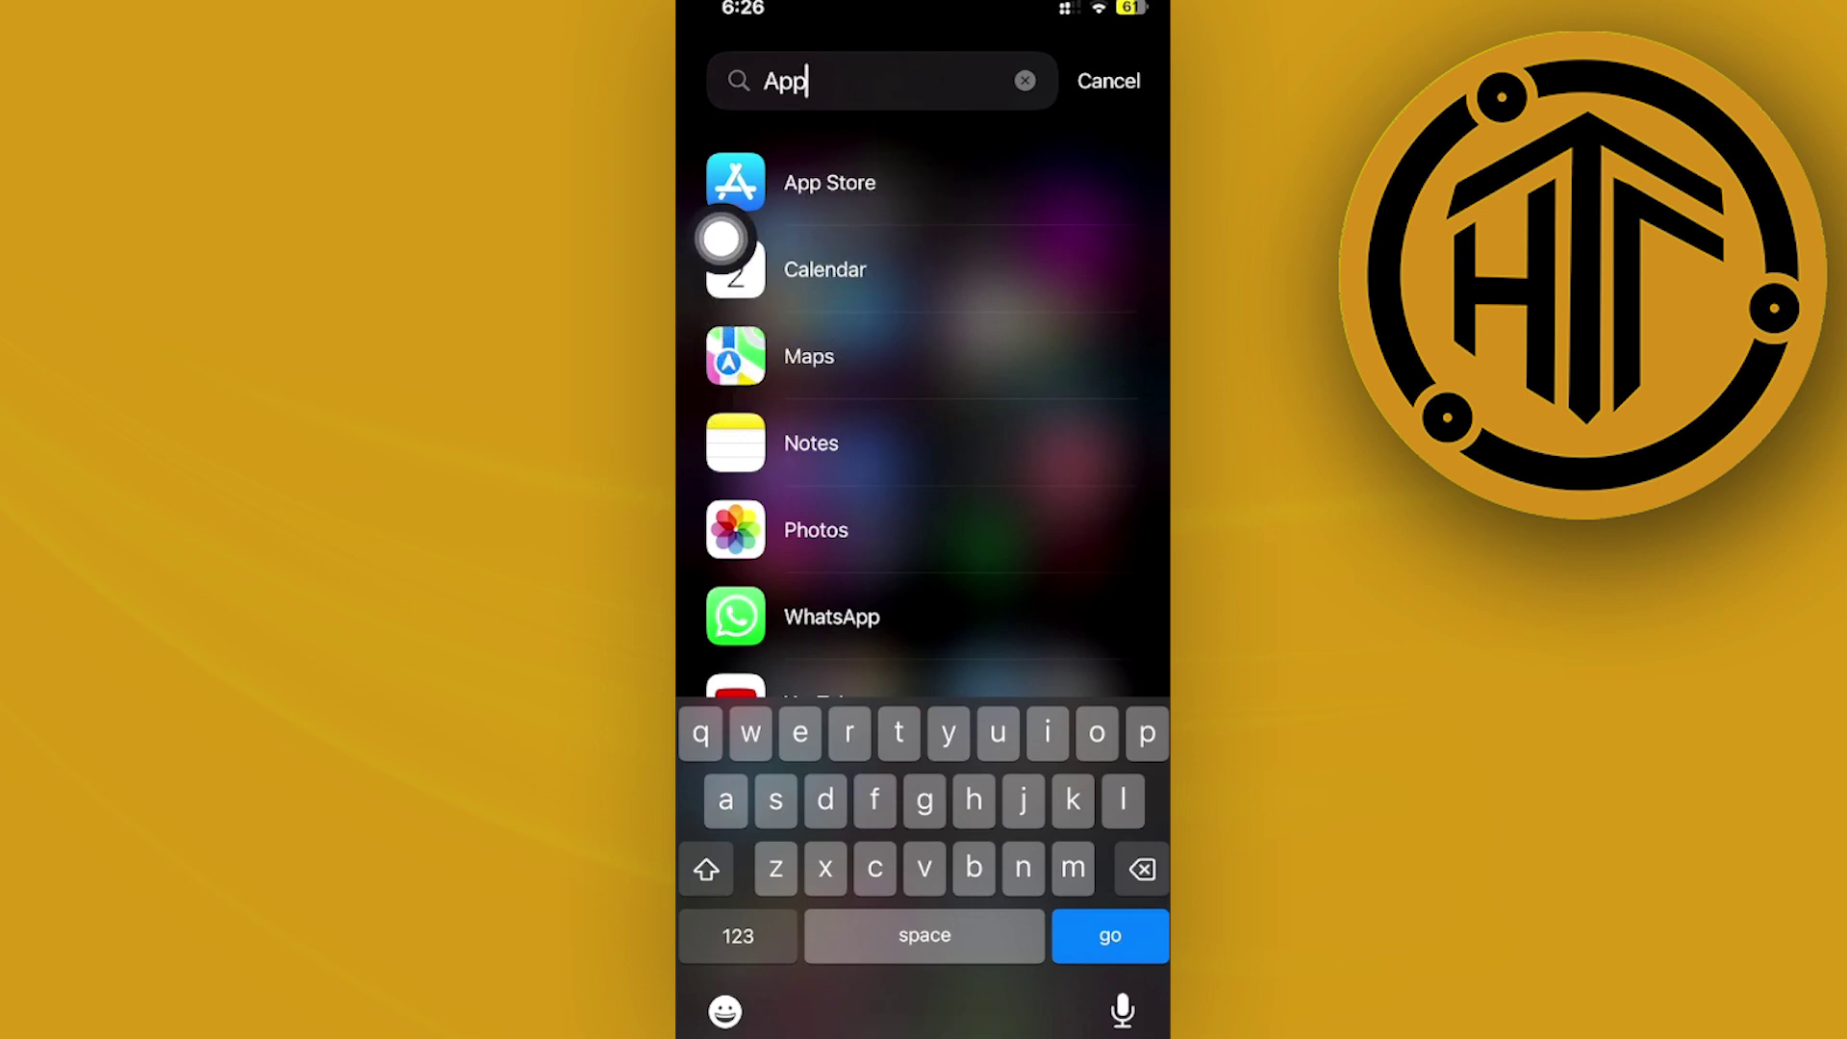
Cancel the App Library search for 'App' to return to home page 2
left_click(1109, 81)
scroll(924, 433, "left", 3)
scroll(924, 433, "left", 3)
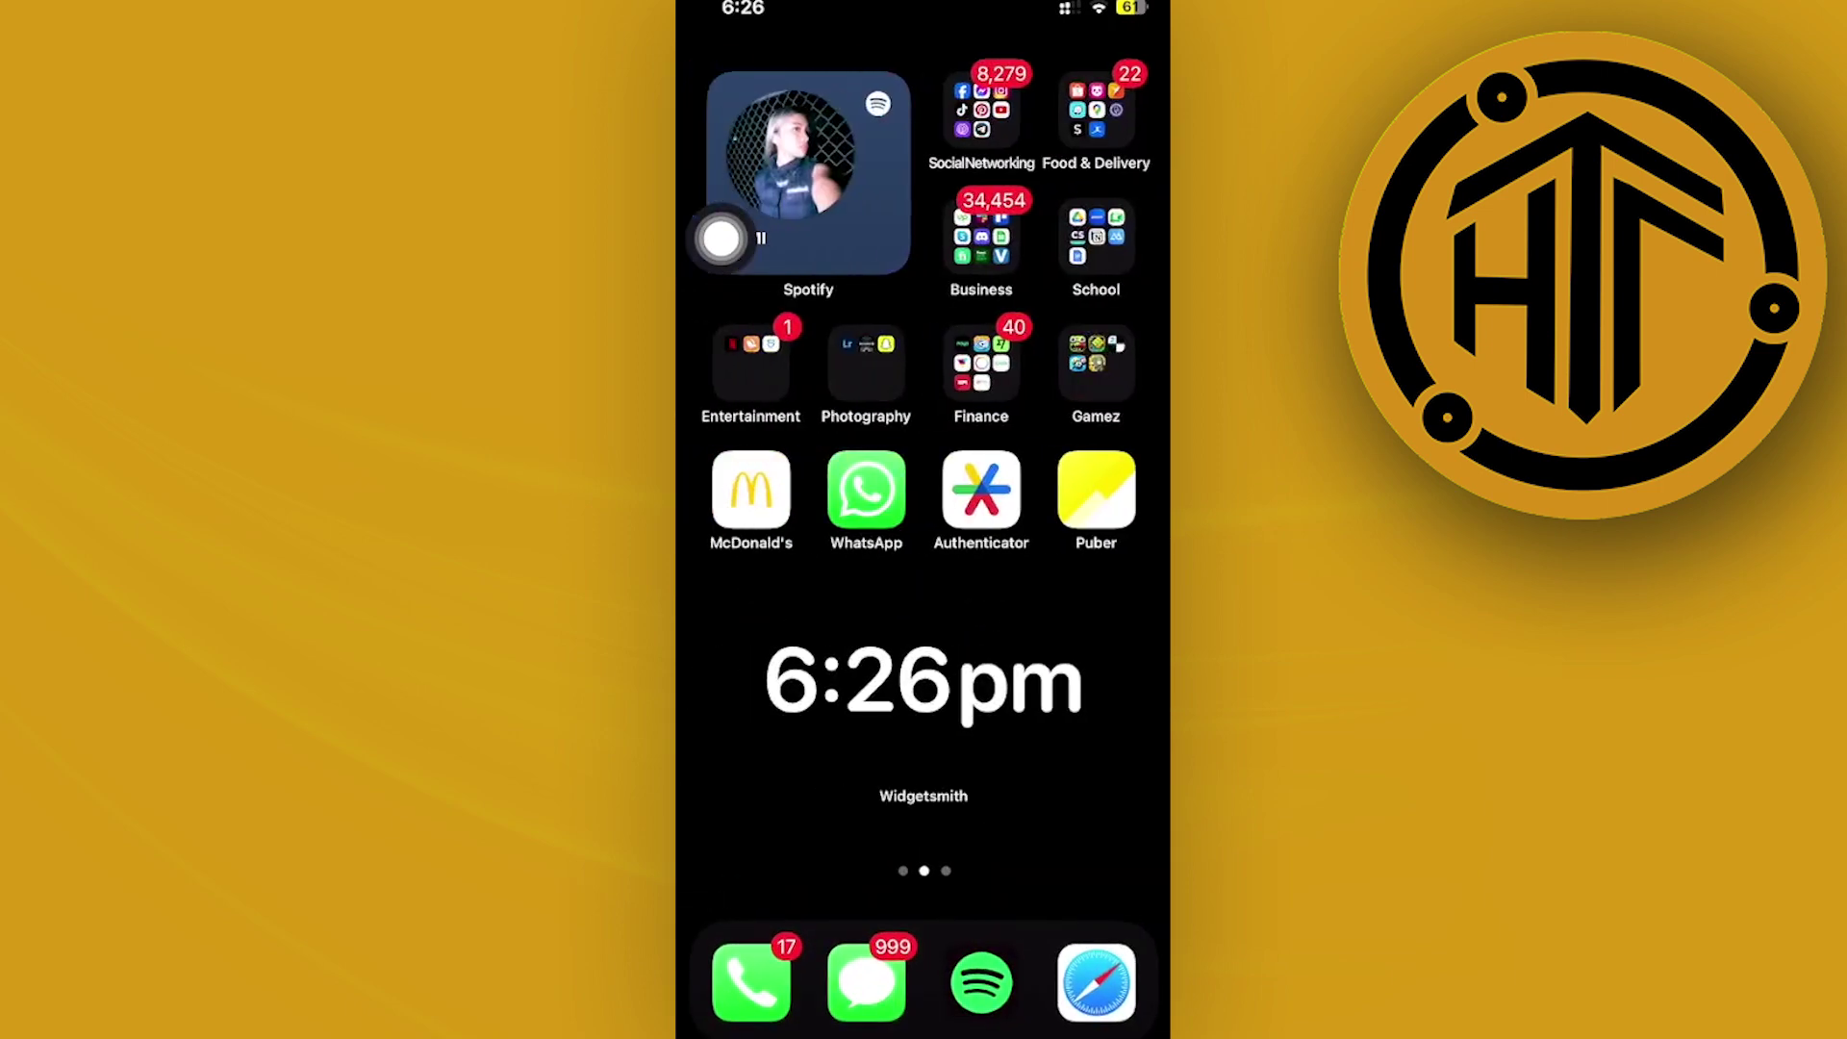
scroll(923, 434, "left", 3)
Open the Settings app, then start a settings search and abandon it
left_click(752, 363)
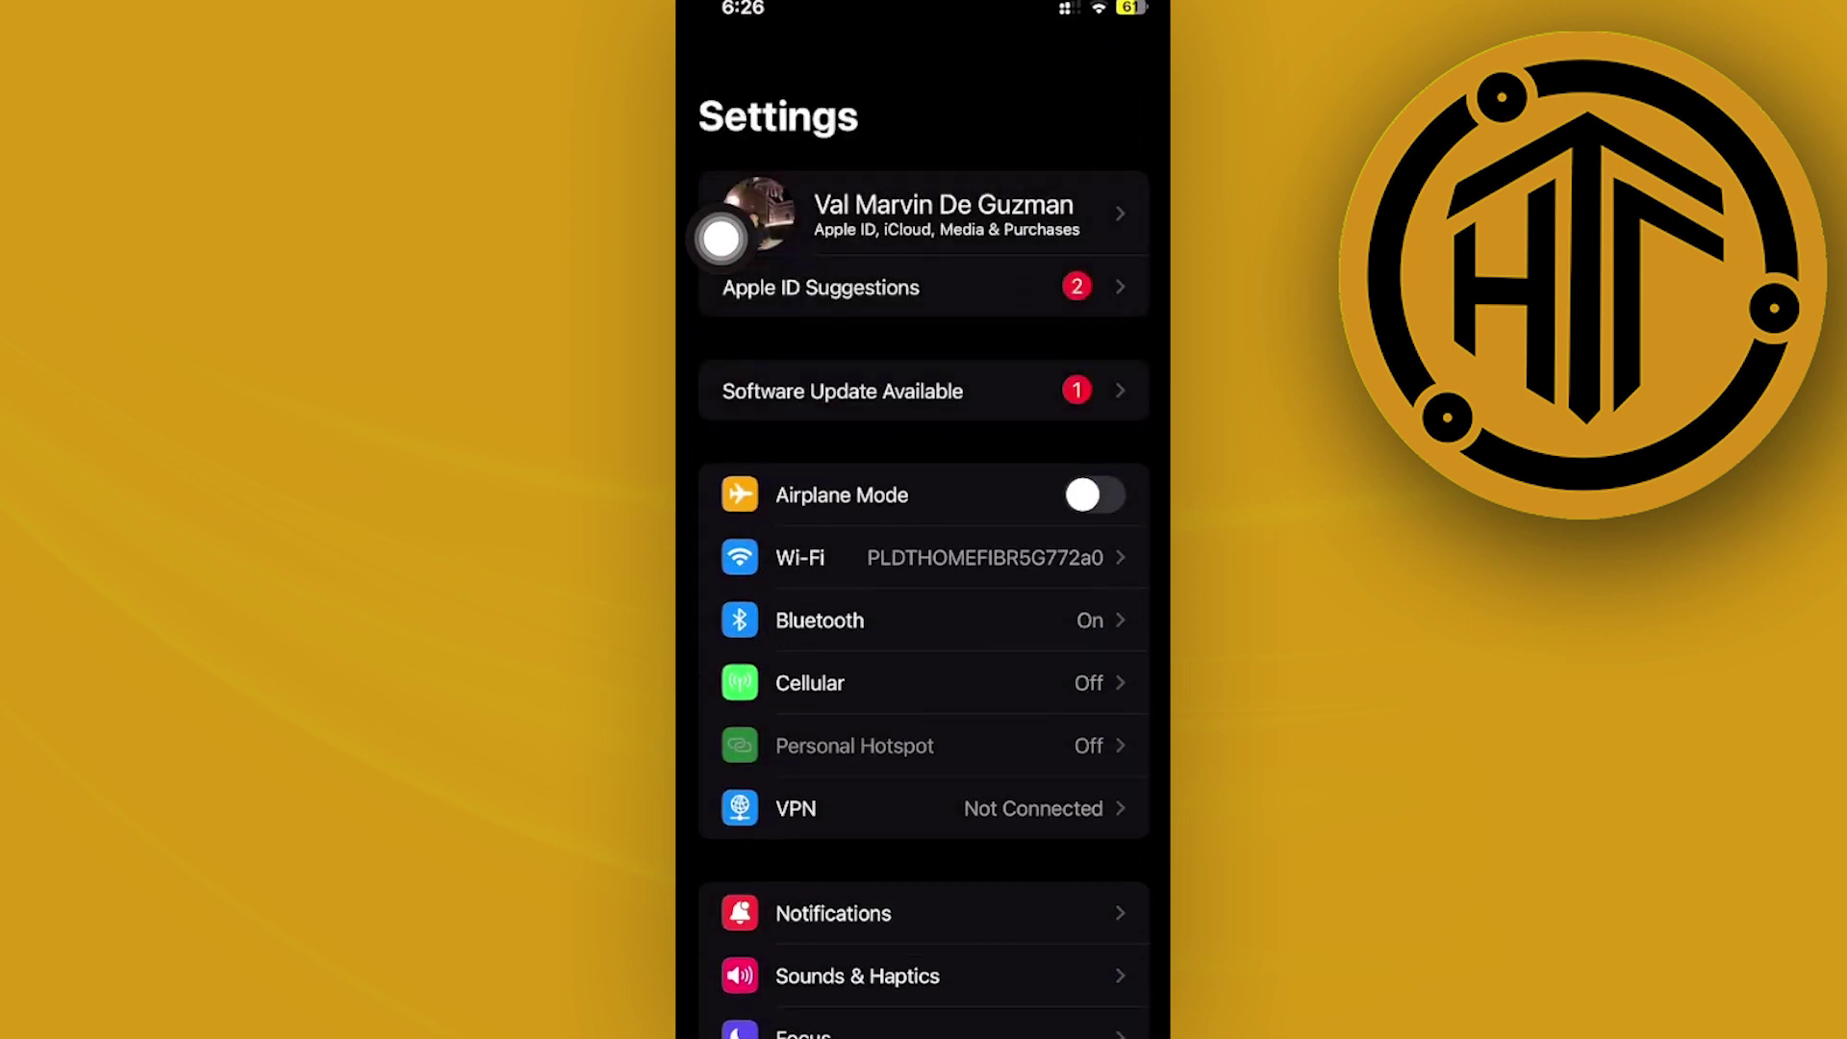
scroll(719, 237, "down", 10)
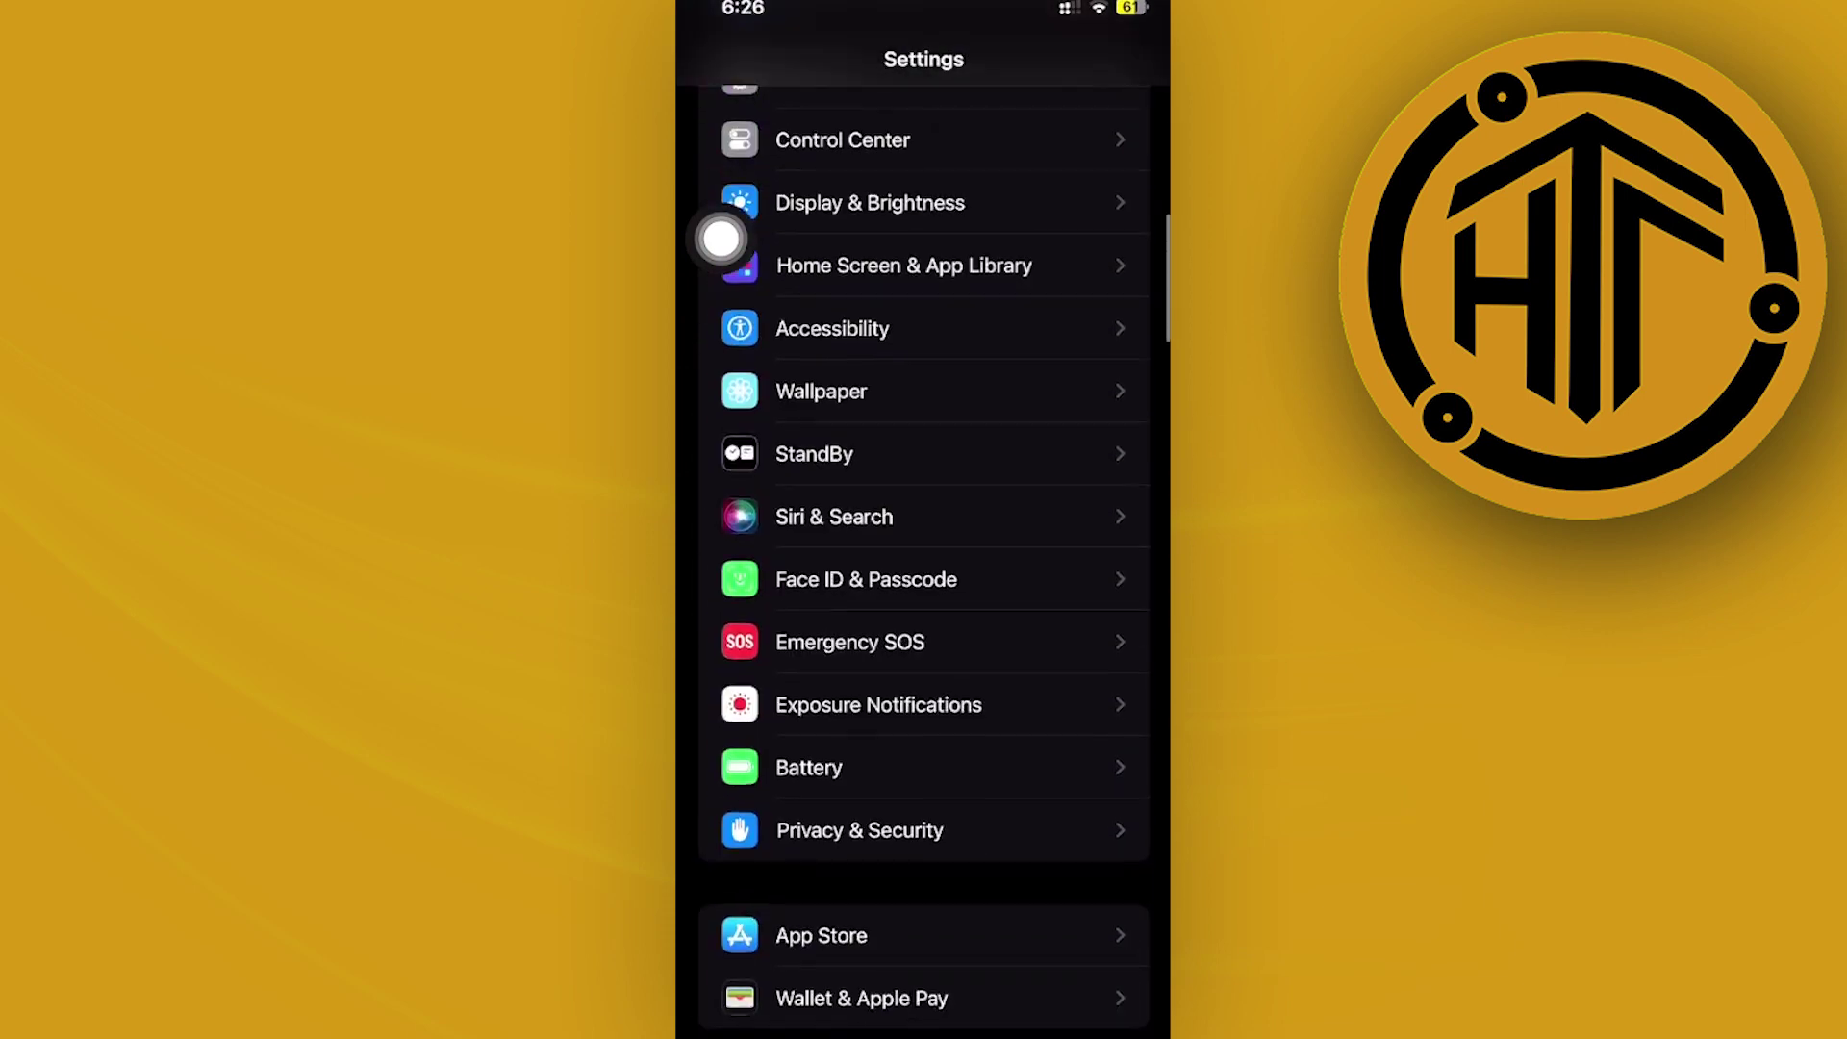
scroll(721, 239, "up", 10)
scroll(720, 237, "up", 2)
left_click(808, 63)
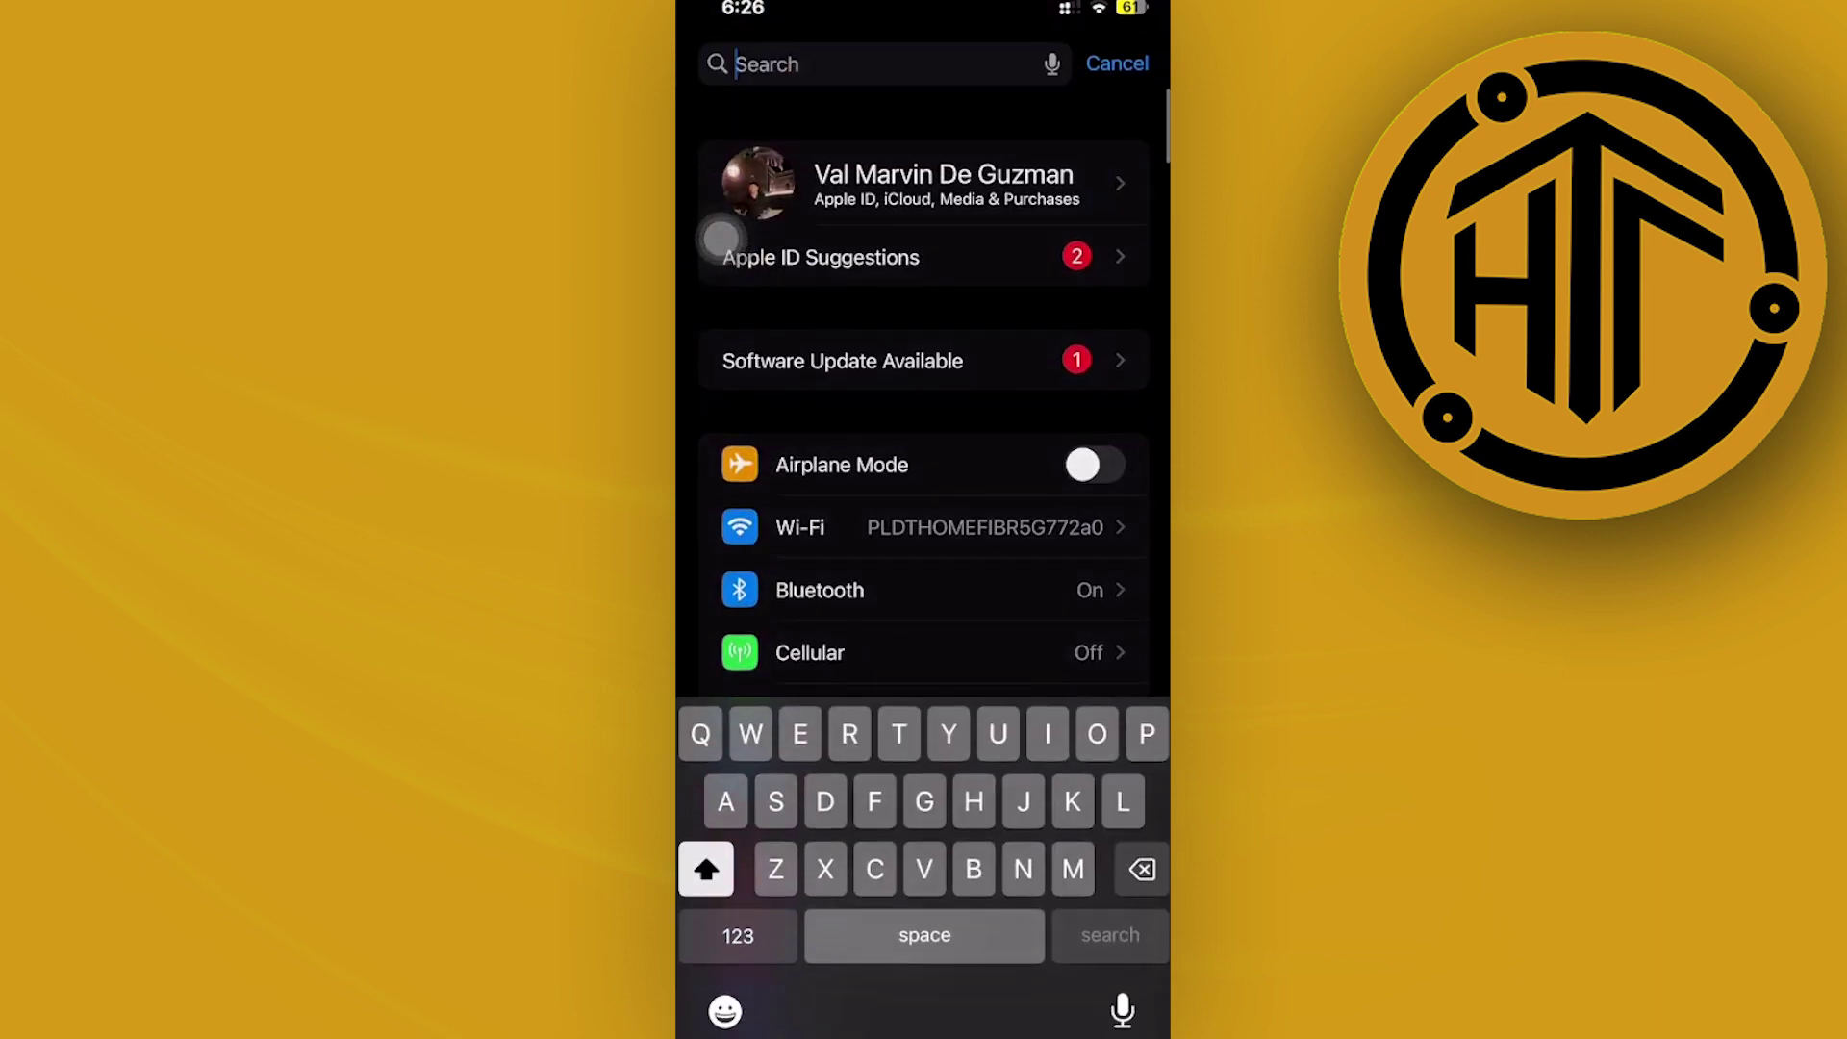
type("App")
left_click(1117, 64)
scroll(720, 237, "down", 10)
scroll(721, 238, "down", 10)
scroll(720, 239, "down", 10)
scroll(721, 238, "down", 10)
scroll(720, 237, "down", 5)
scroll(720, 238, "up", 10)
scroll(719, 237, "up", 2)
scroll(719, 239, "up", 8)
scroll(719, 235, "up", 5)
scroll(721, 236, "up", 6)
scroll(720, 236, "up", 3)
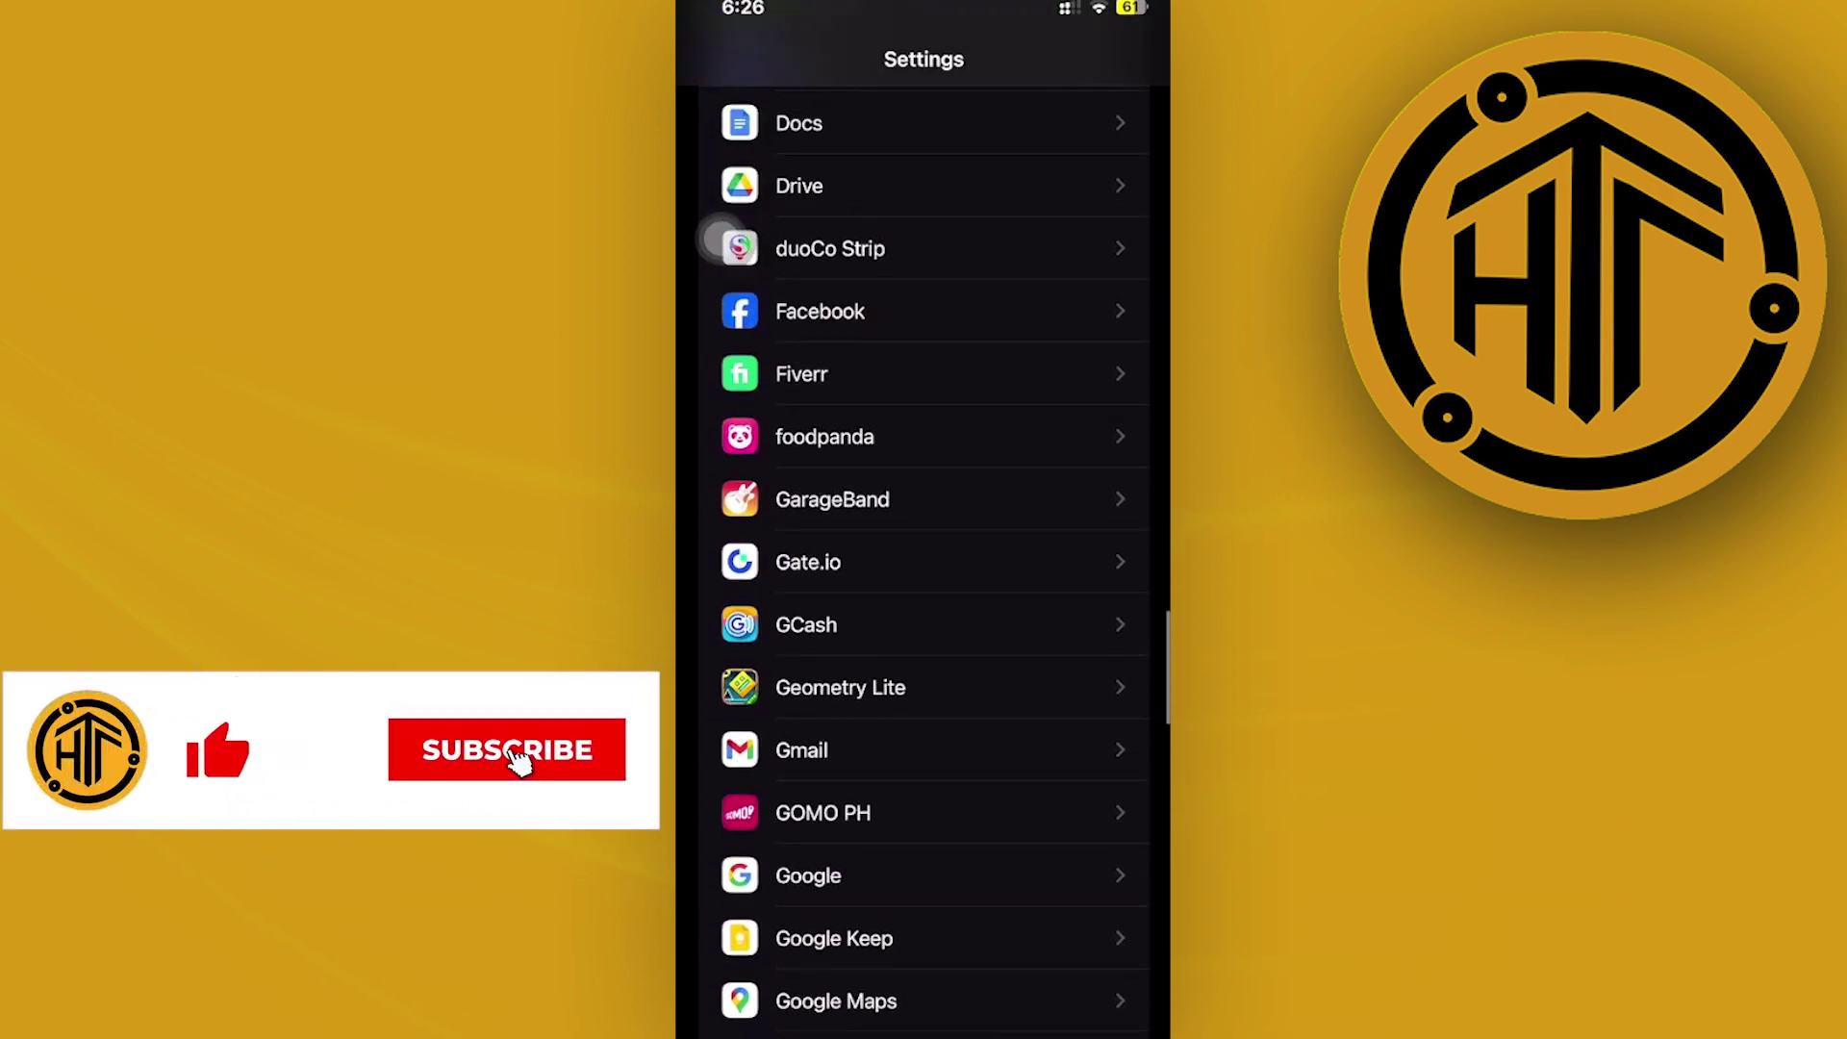
scroll(720, 243, "up", 7)
scroll(730, 238, "up", 8)
scroll(729, 238, "down", 2)
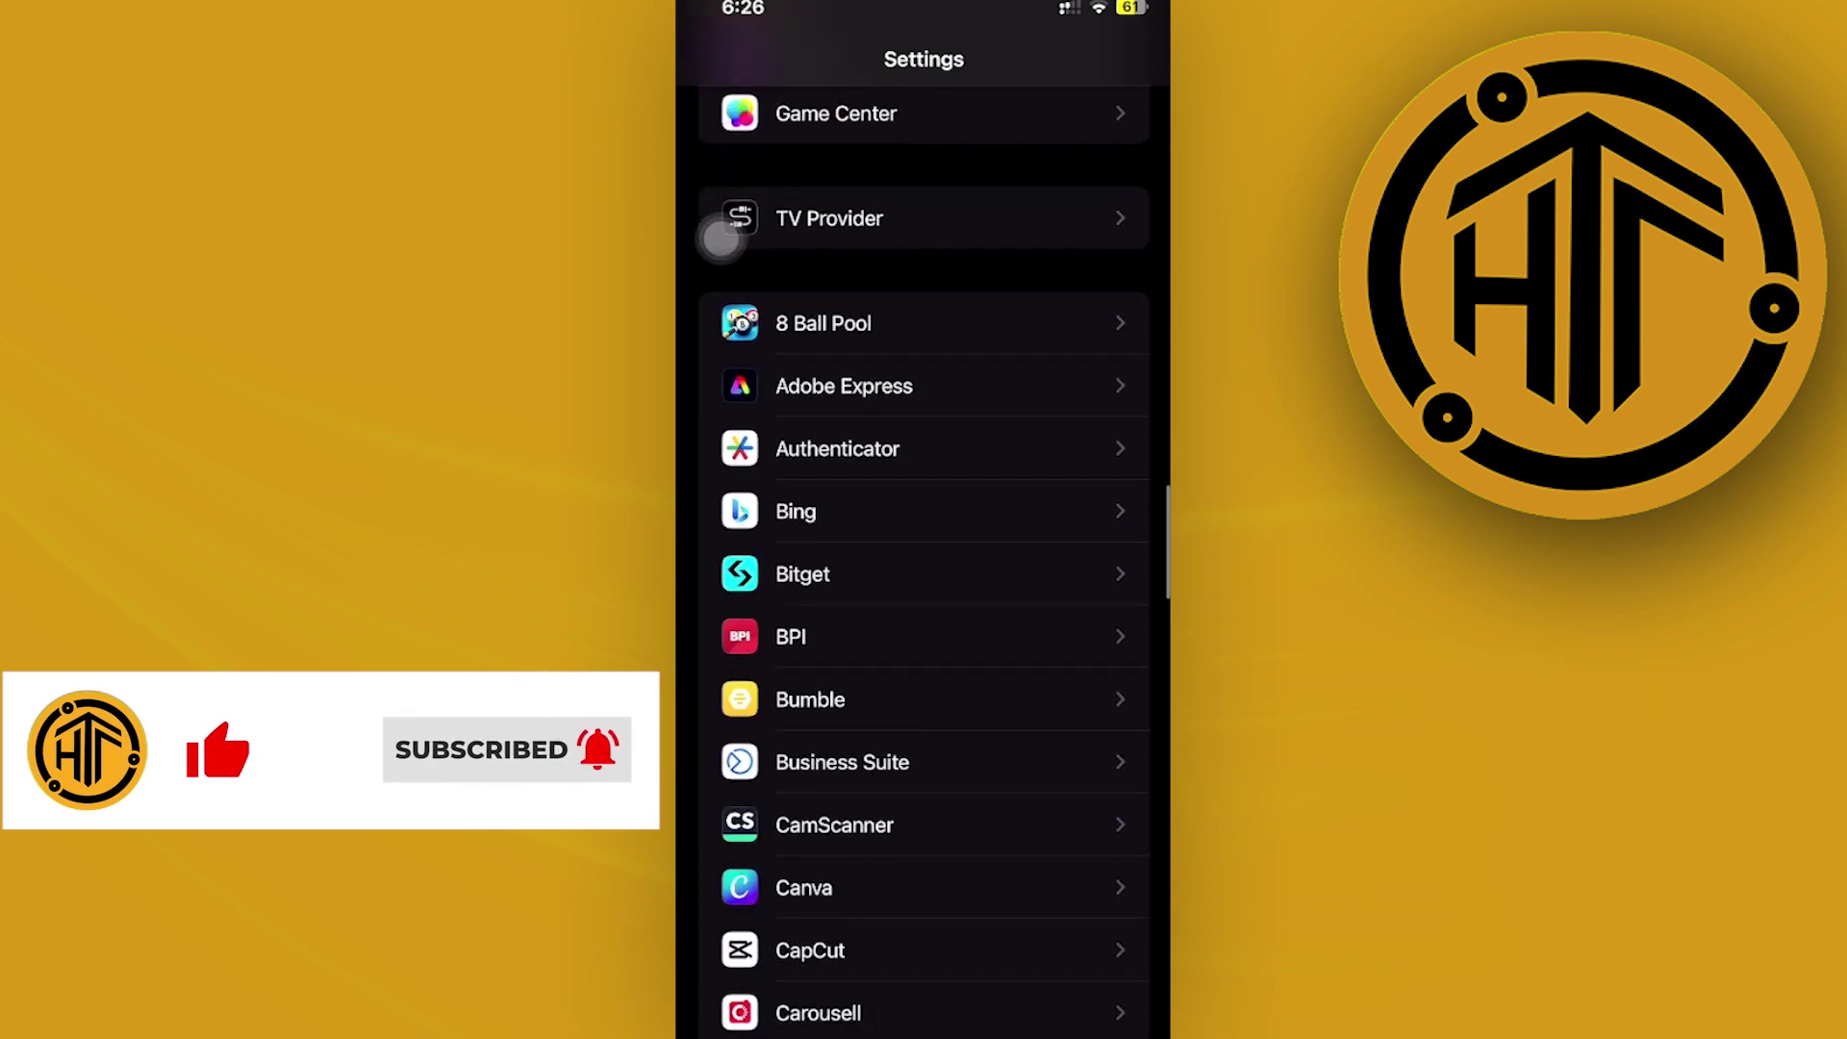
scroll(722, 238, "up", 6)
scroll(721, 239, "up", 1)
scroll(721, 230, "up", 5)
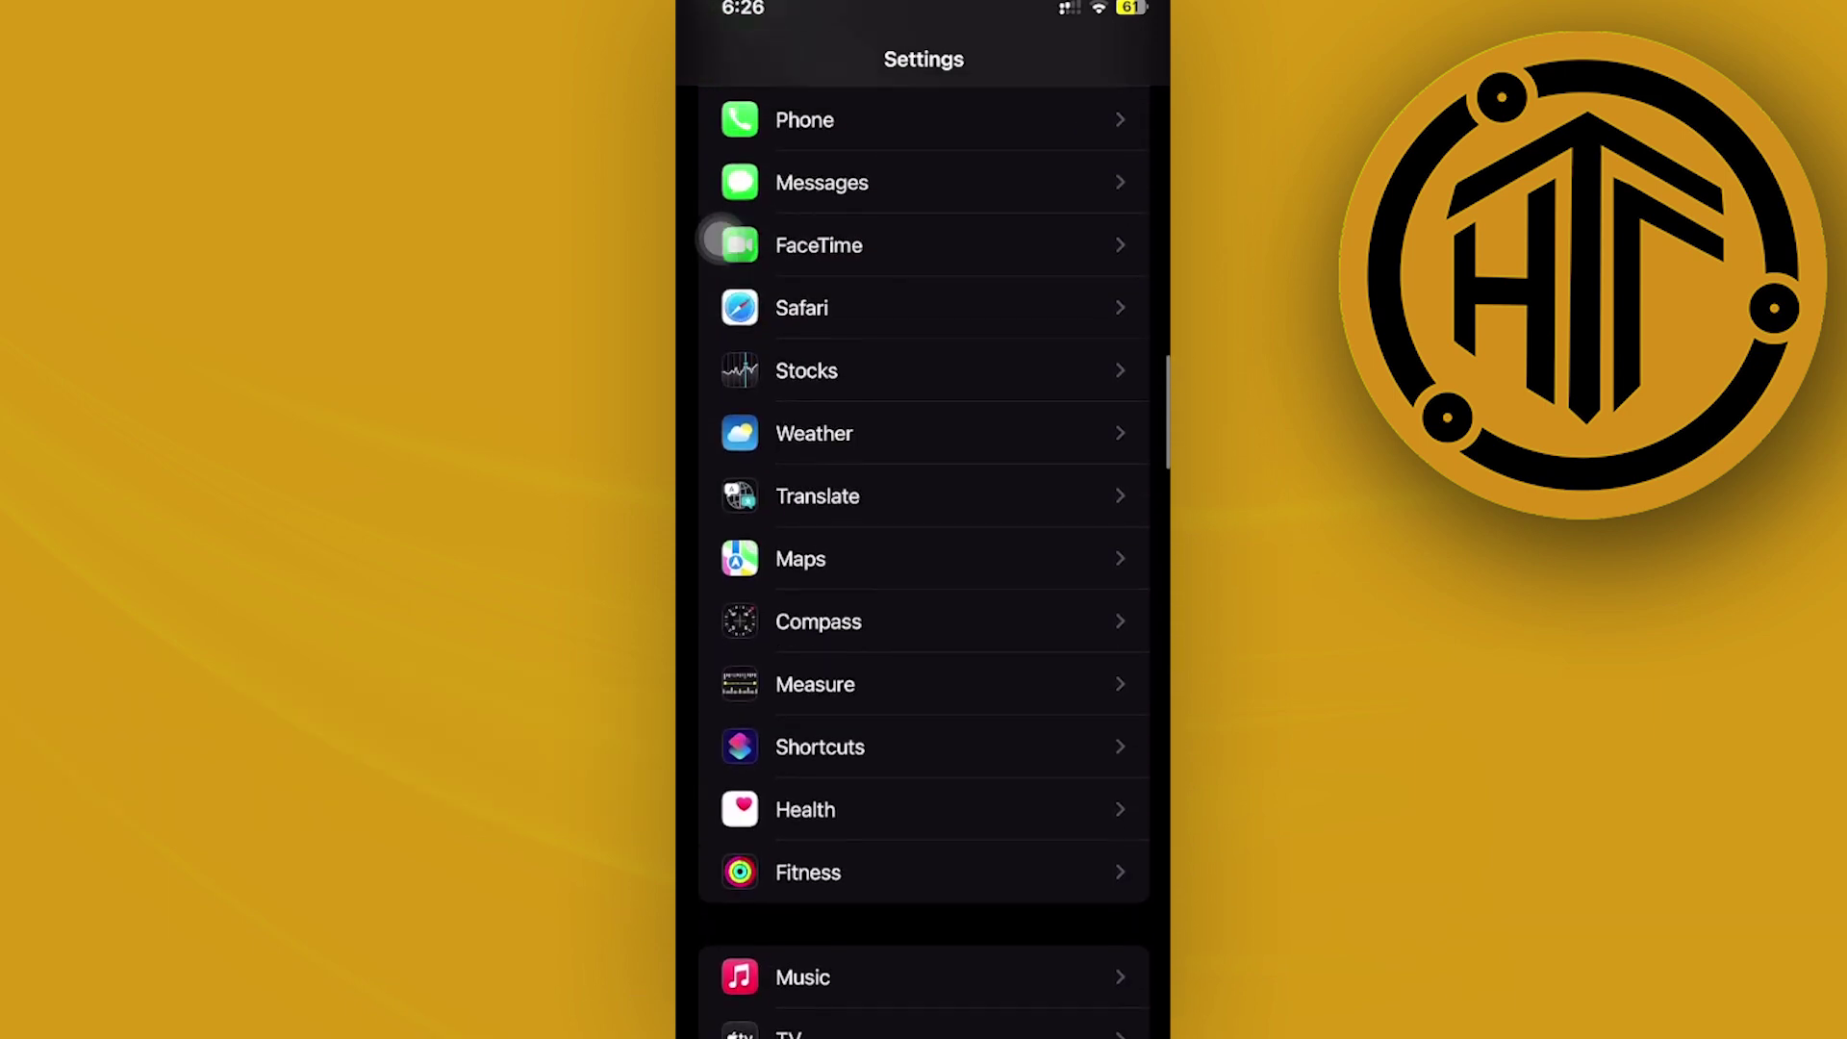
scroll(721, 236, "up", 2)
scroll(722, 235, "up", 4)
scroll(721, 236, "up", 4)
scroll(721, 236, "up", 4)
scroll(723, 235, "up", 2)
scroll(728, 238, "up", 2)
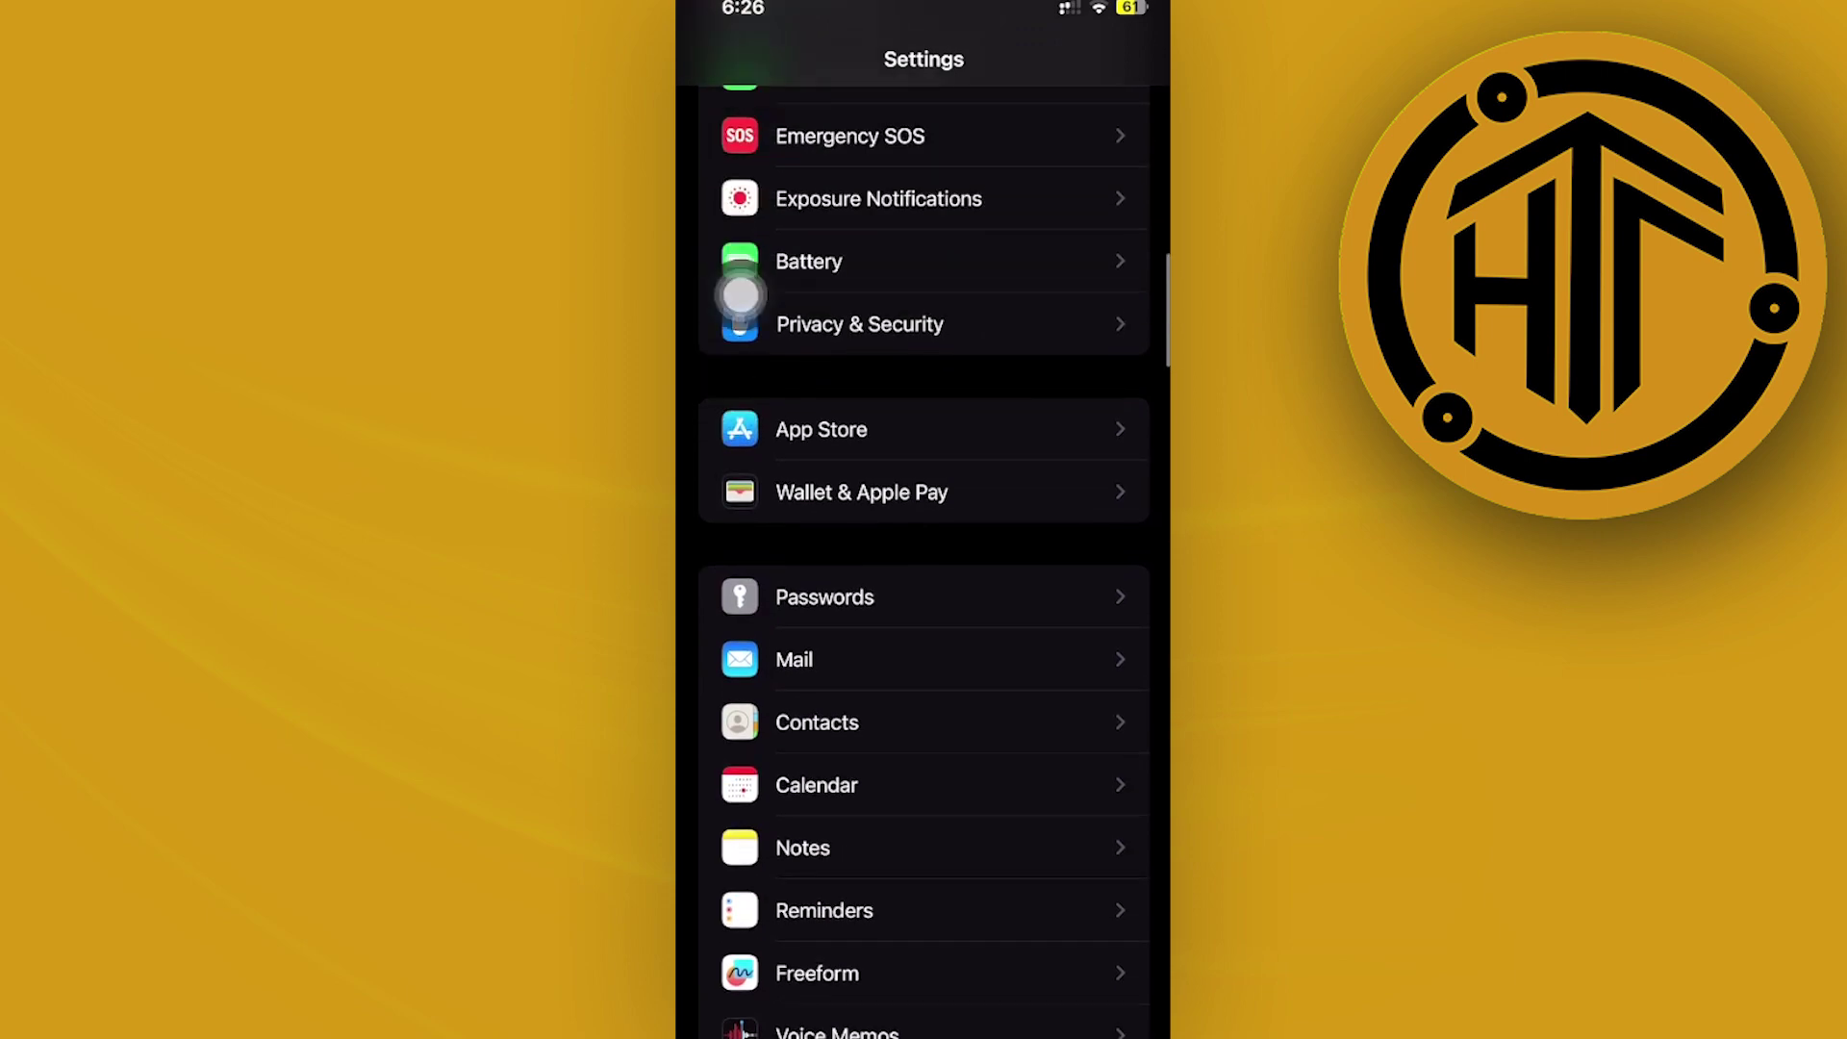
left_click(781, 429)
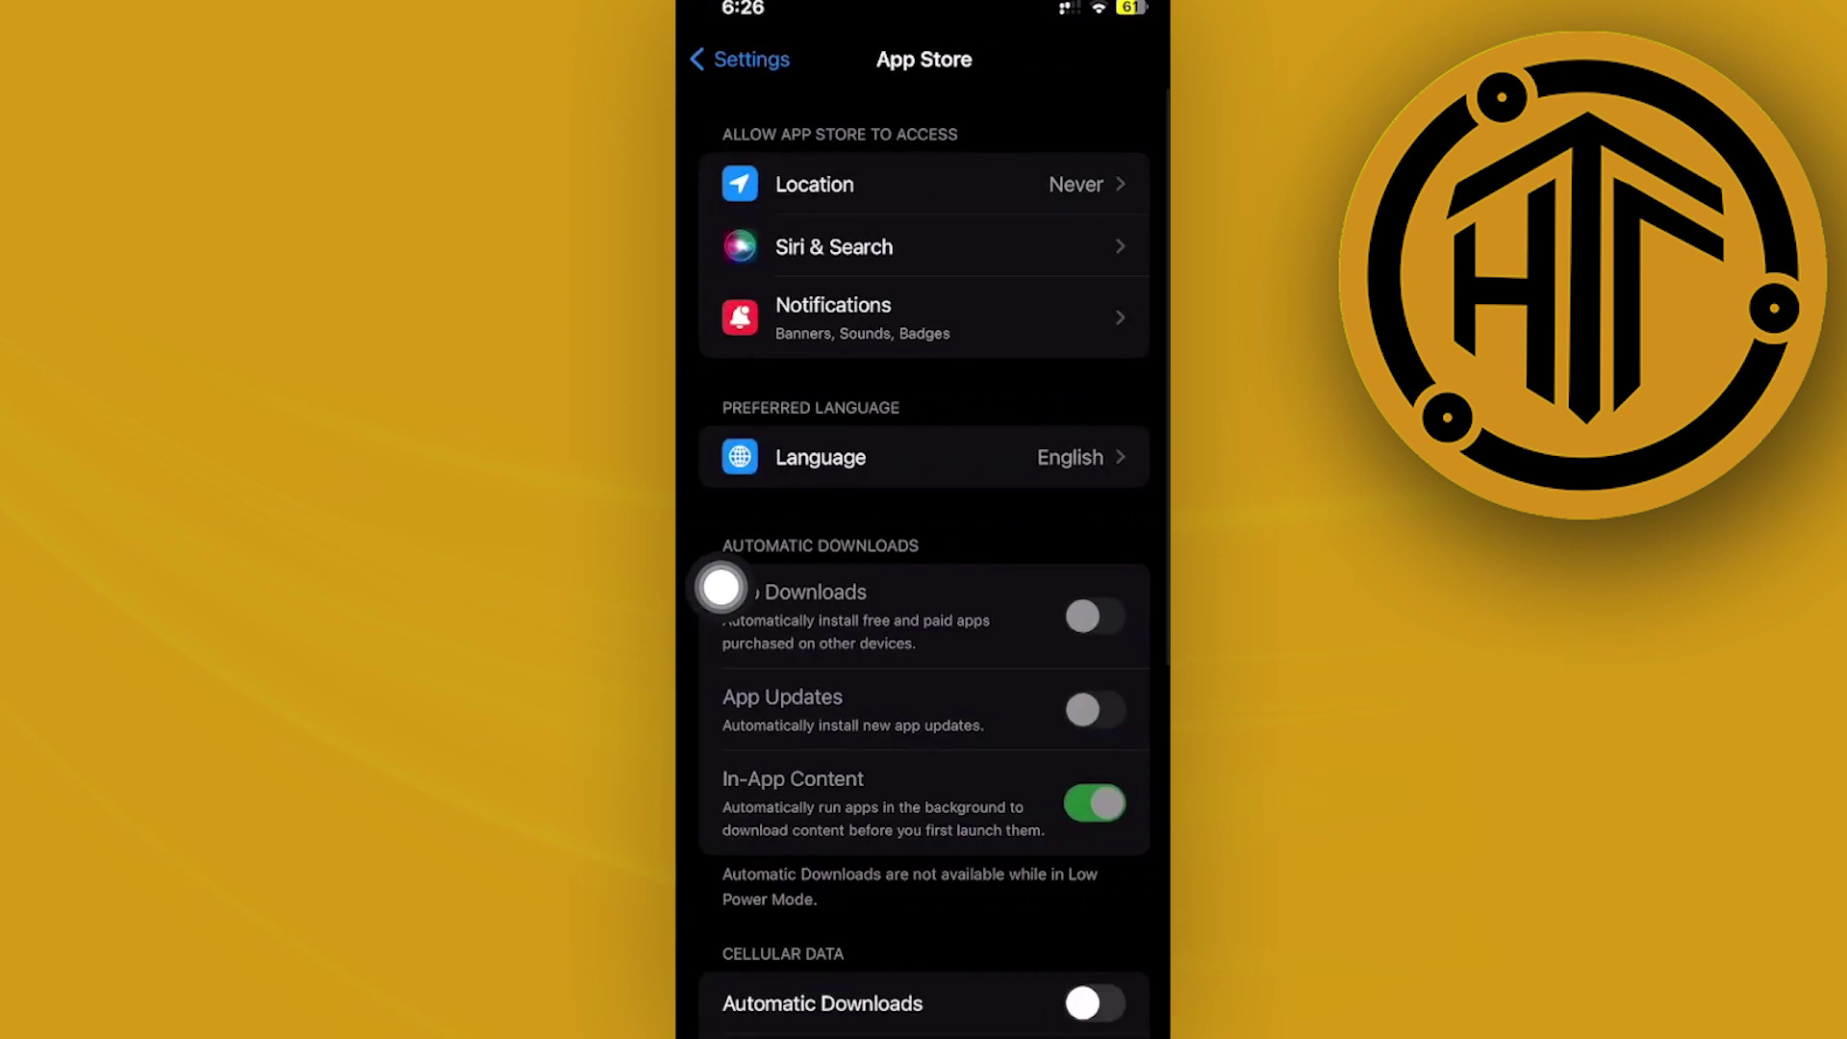
scroll(723, 385, "up", 1)
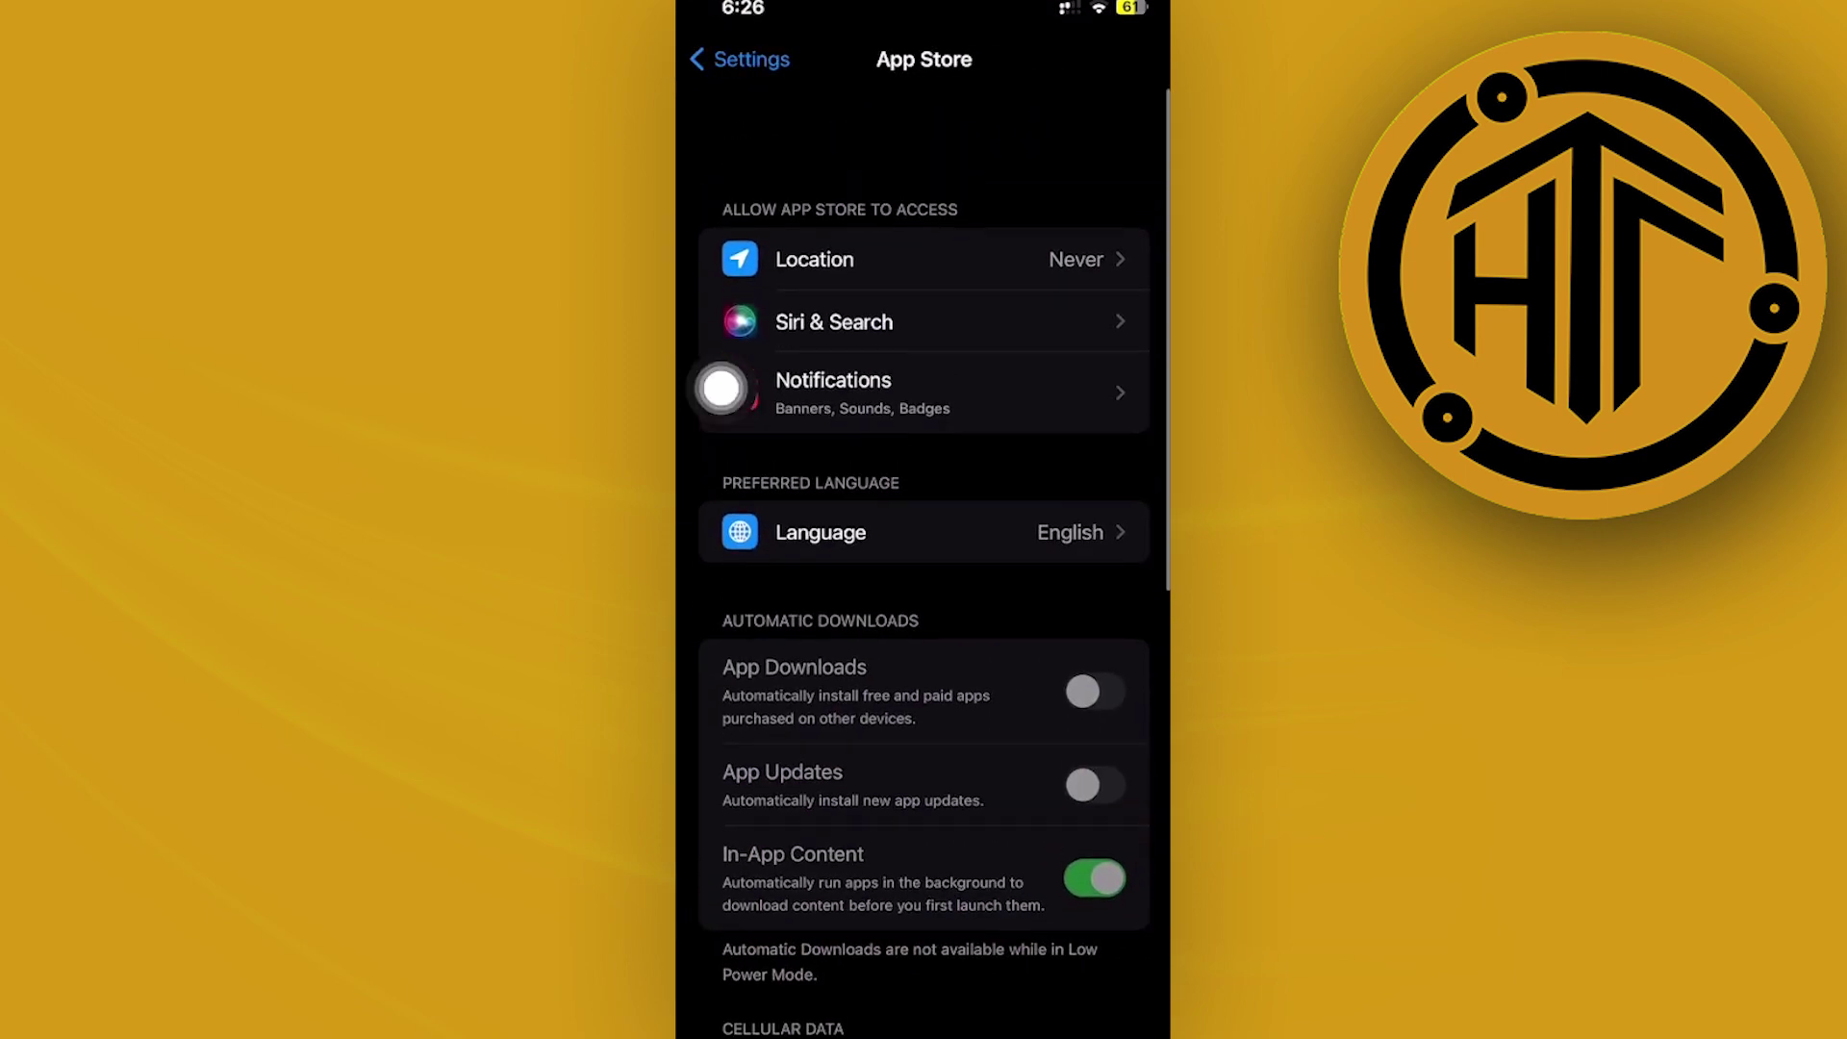
scroll(722, 390, "down", 1)
scroll(722, 389, "down", 5)
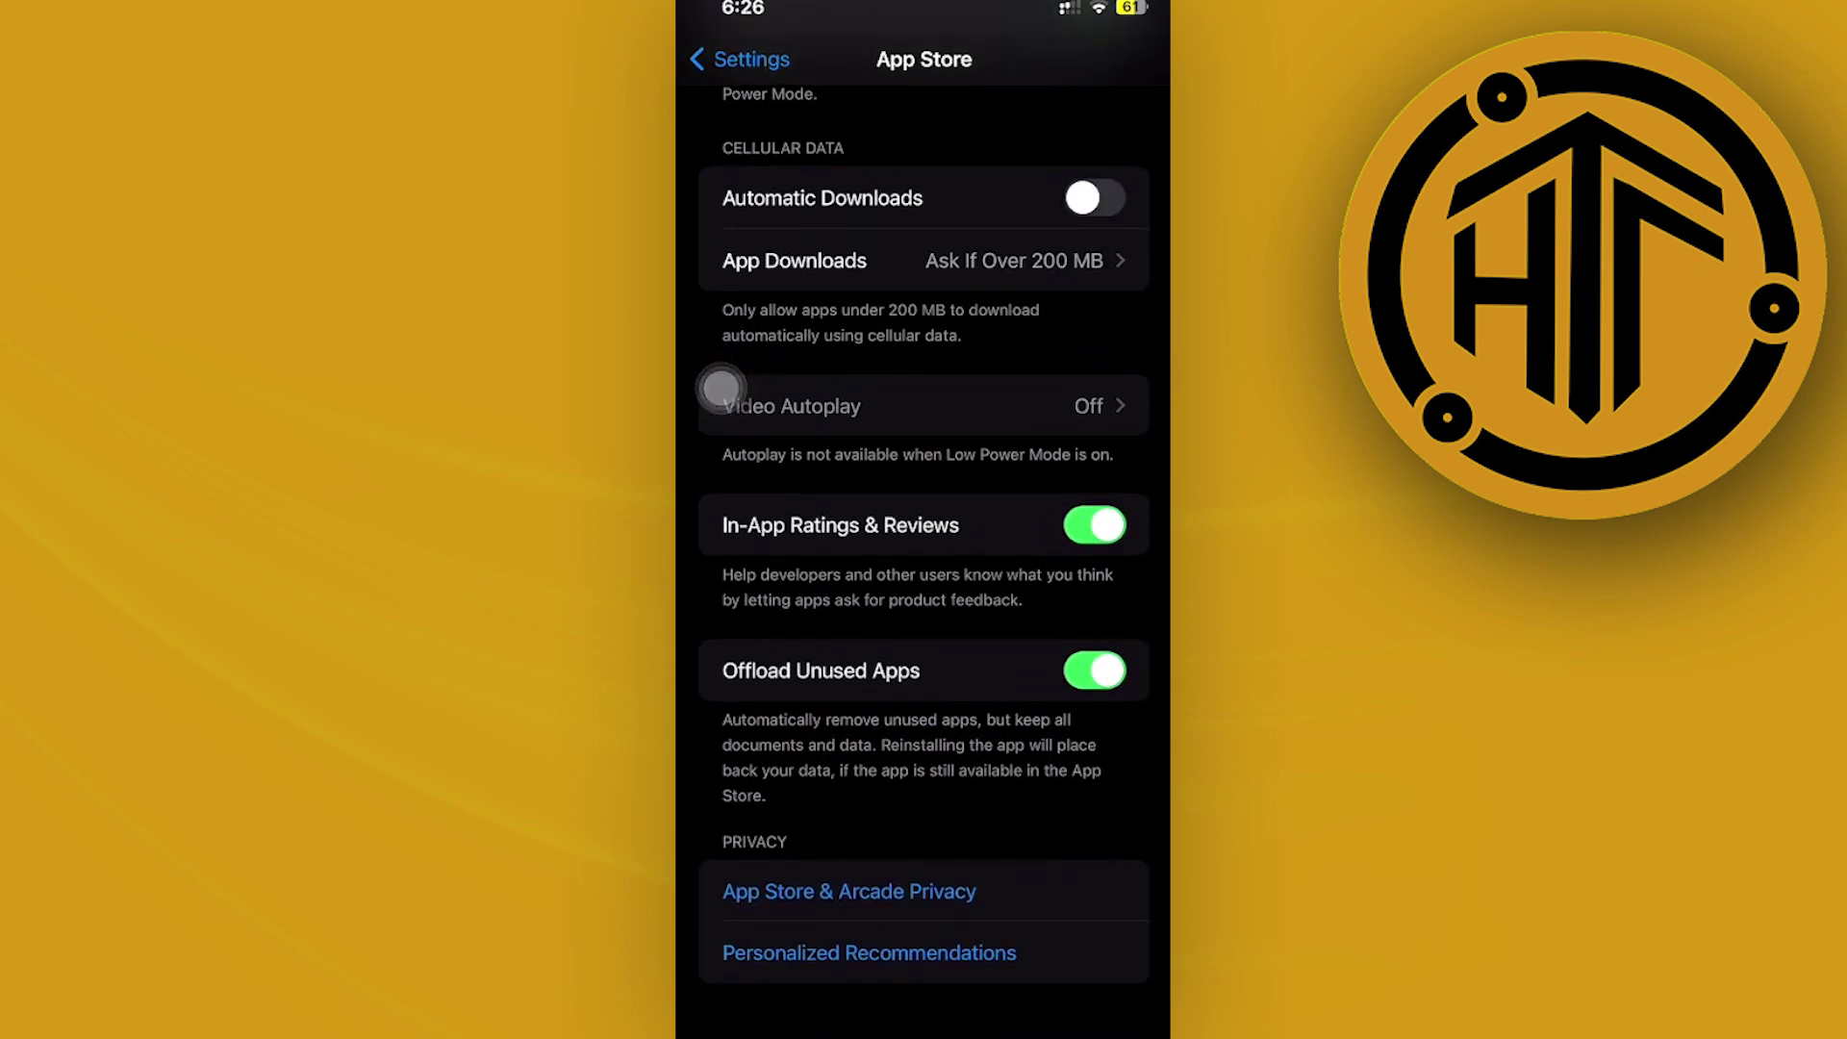
scroll(722, 389, "left", 5)
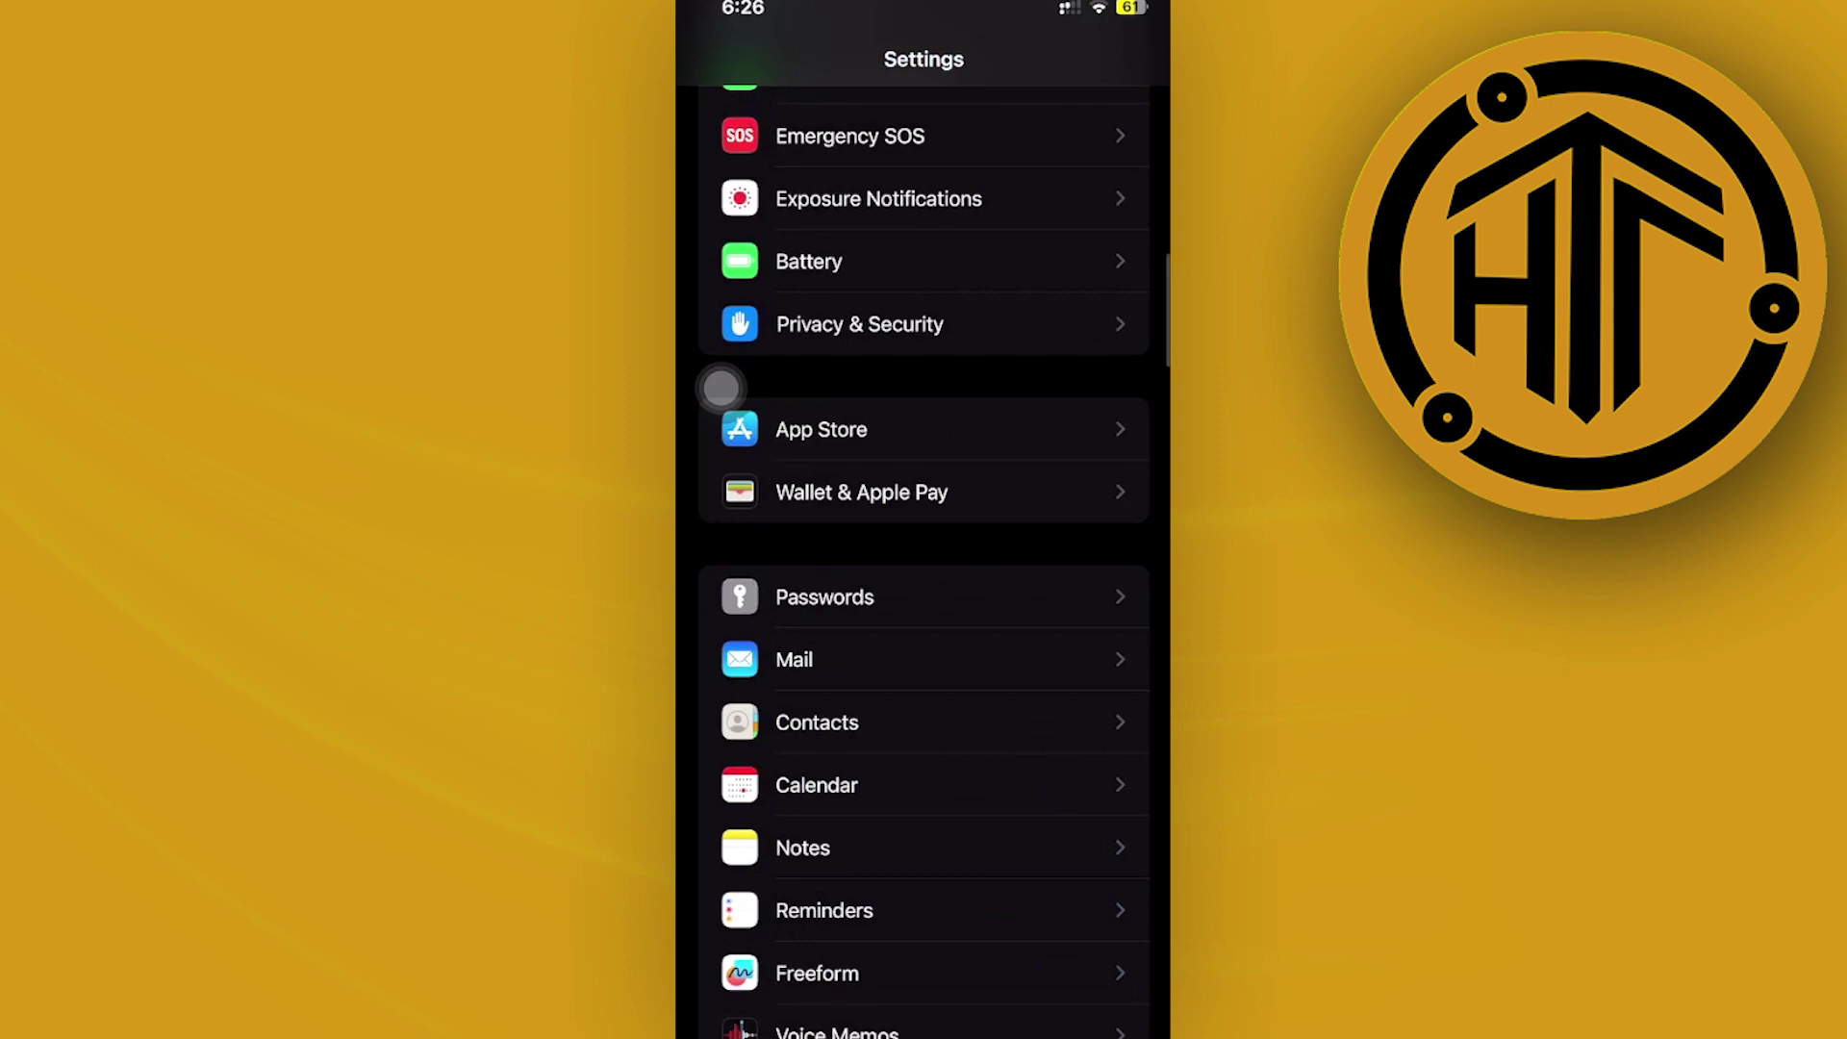
scroll(721, 389, "up", 2)
scroll(721, 388, "up", 5)
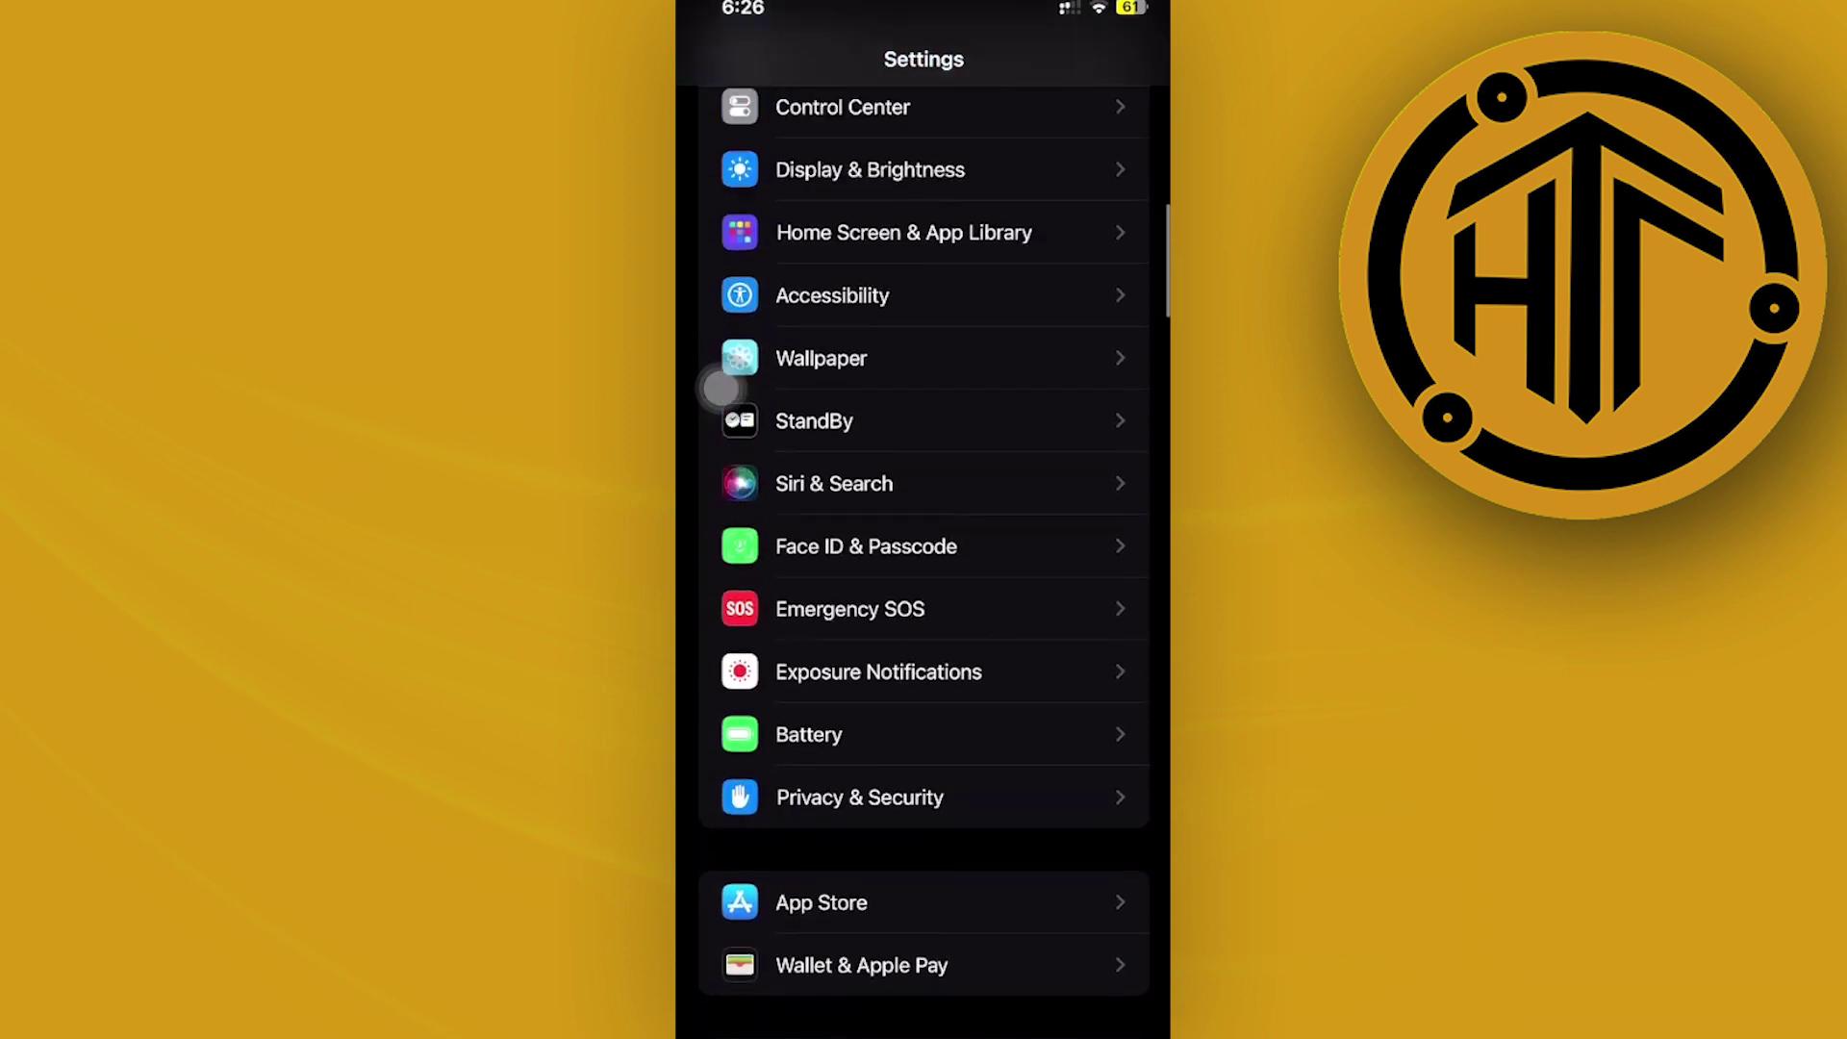
scroll(722, 388, "up", 3)
scroll(721, 389, "up", 4)
scroll(722, 388, "up", 1)
Go to General > Transfer or Reset iPhone and bring up the reset options list
left_click(810, 640)
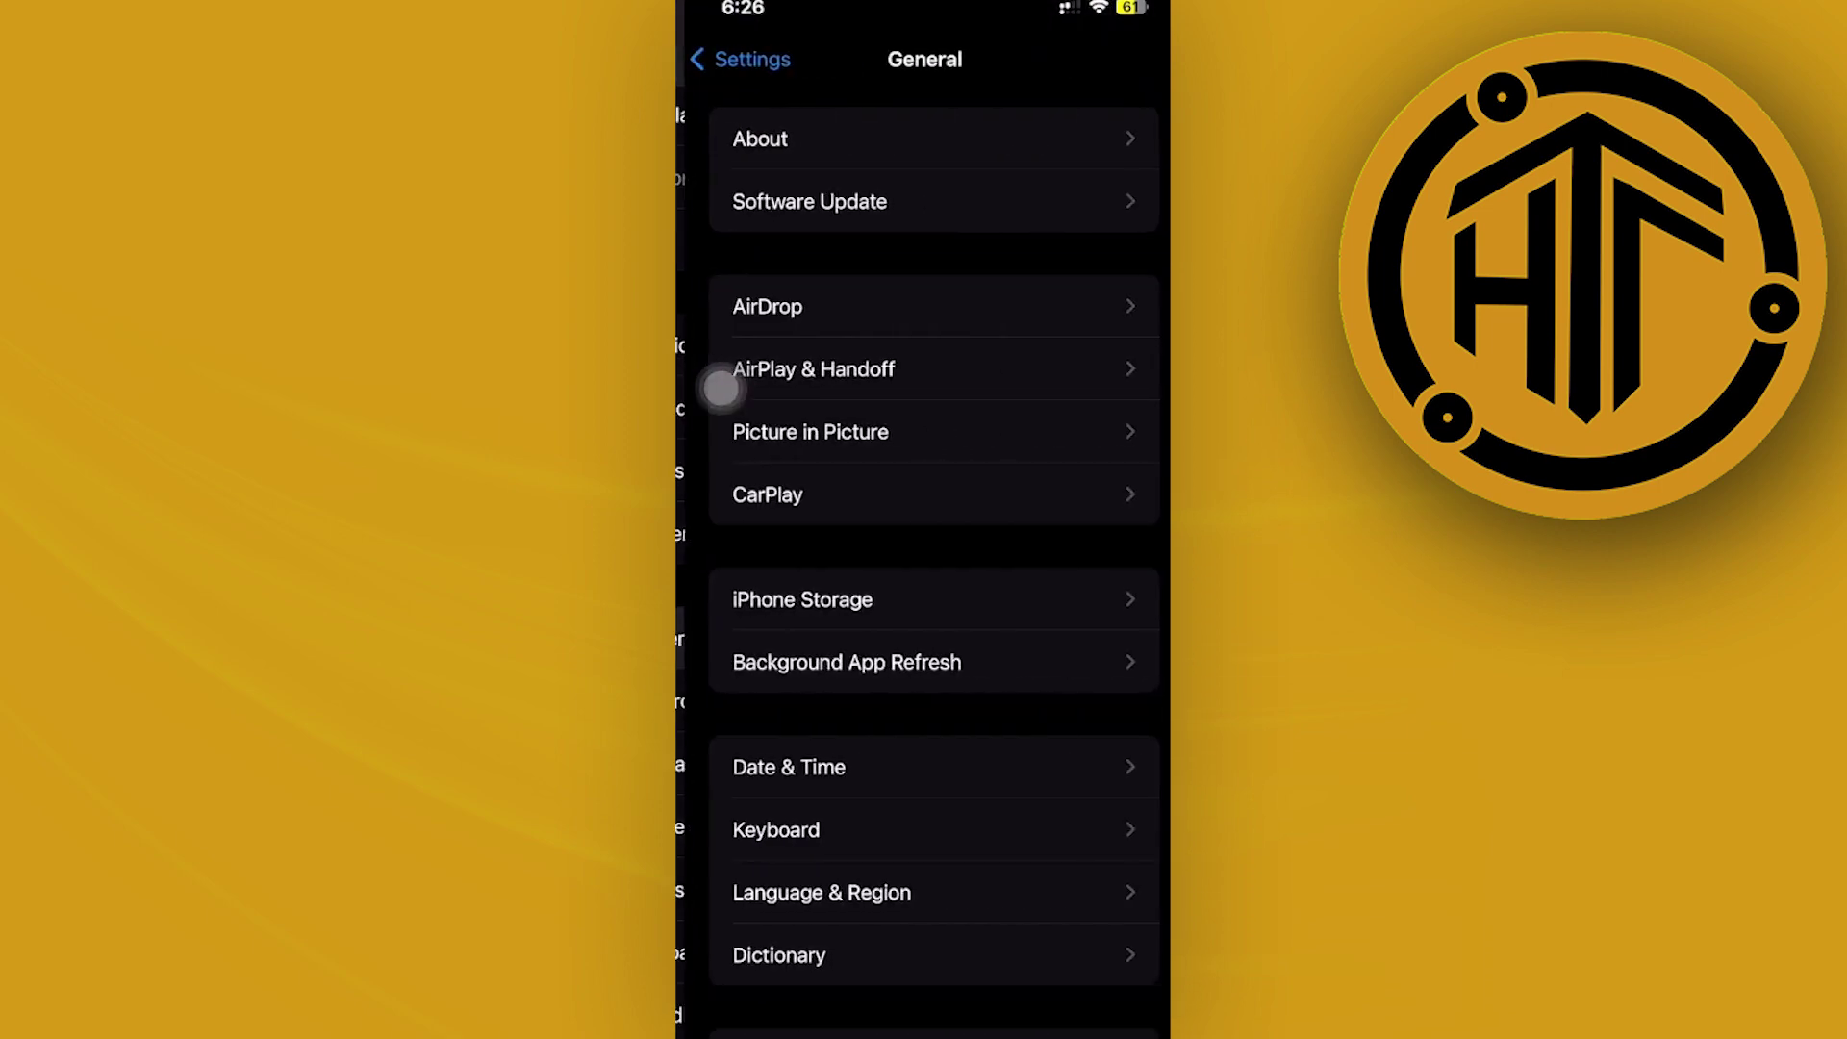
scroll(722, 388, "down", 5)
left_click(835, 877)
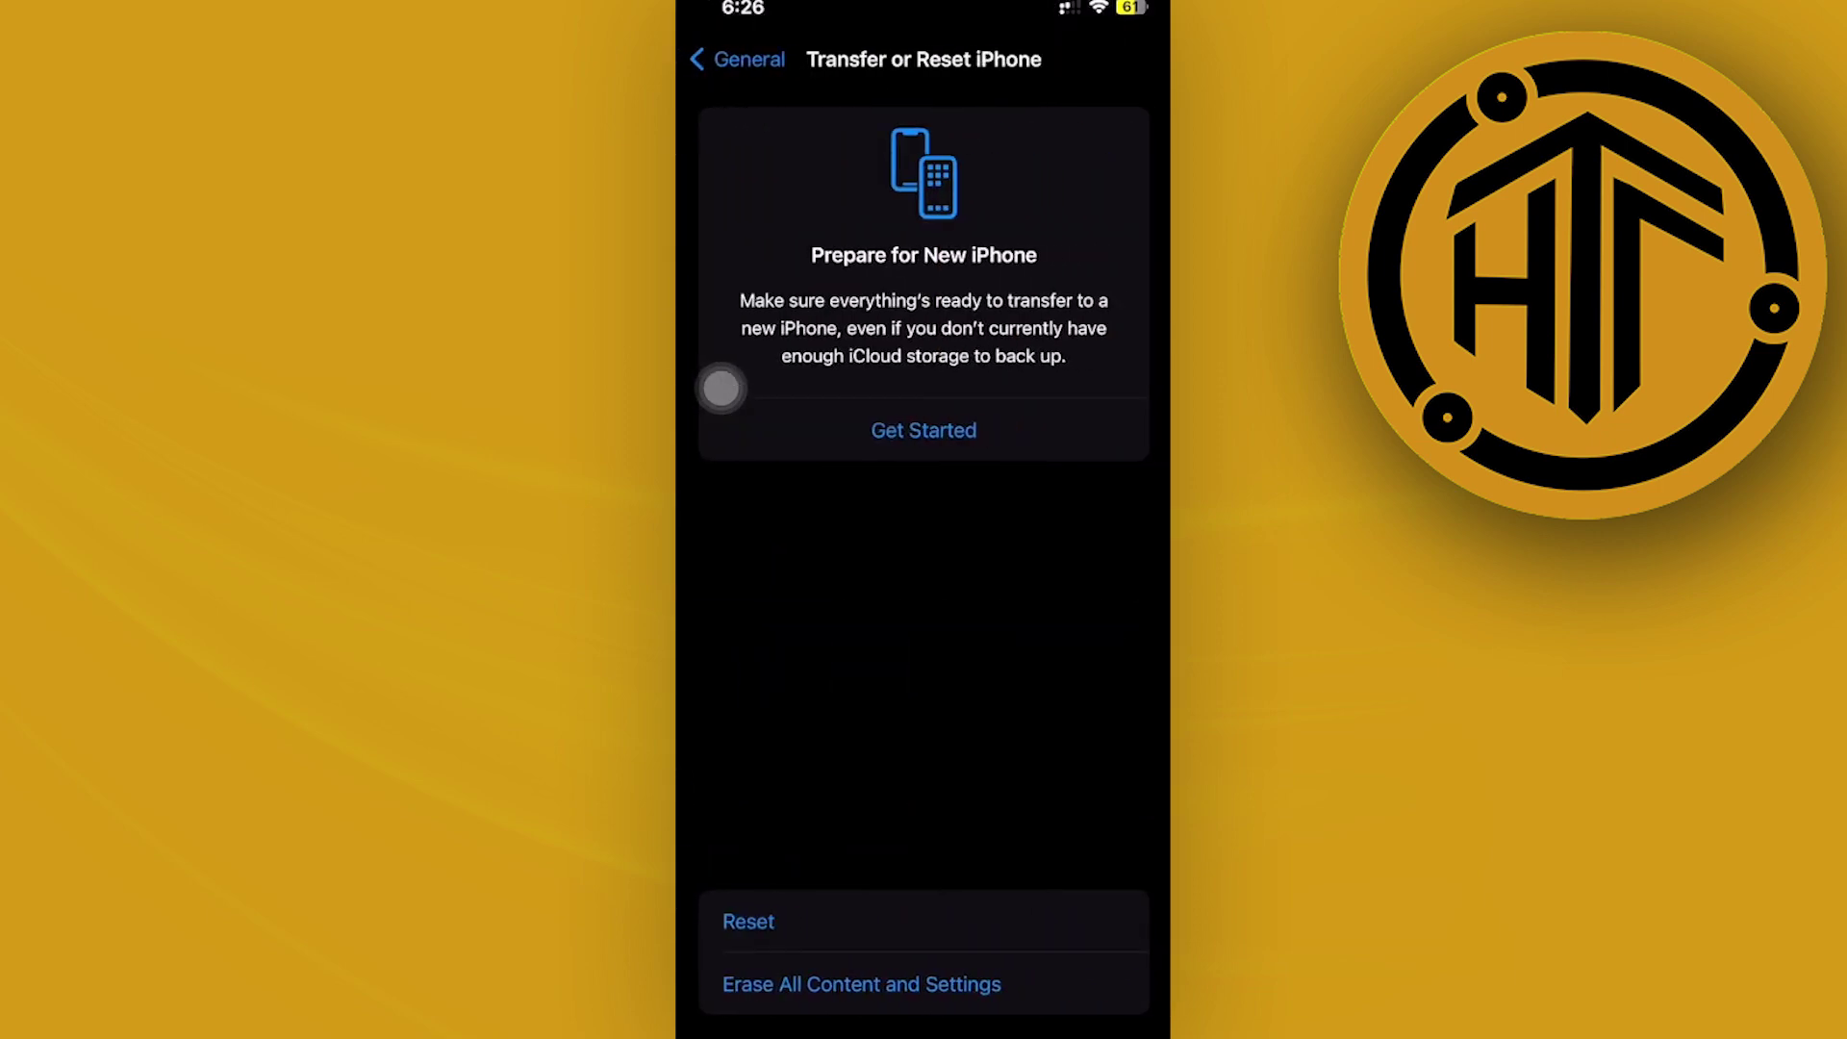
left_click(748, 920)
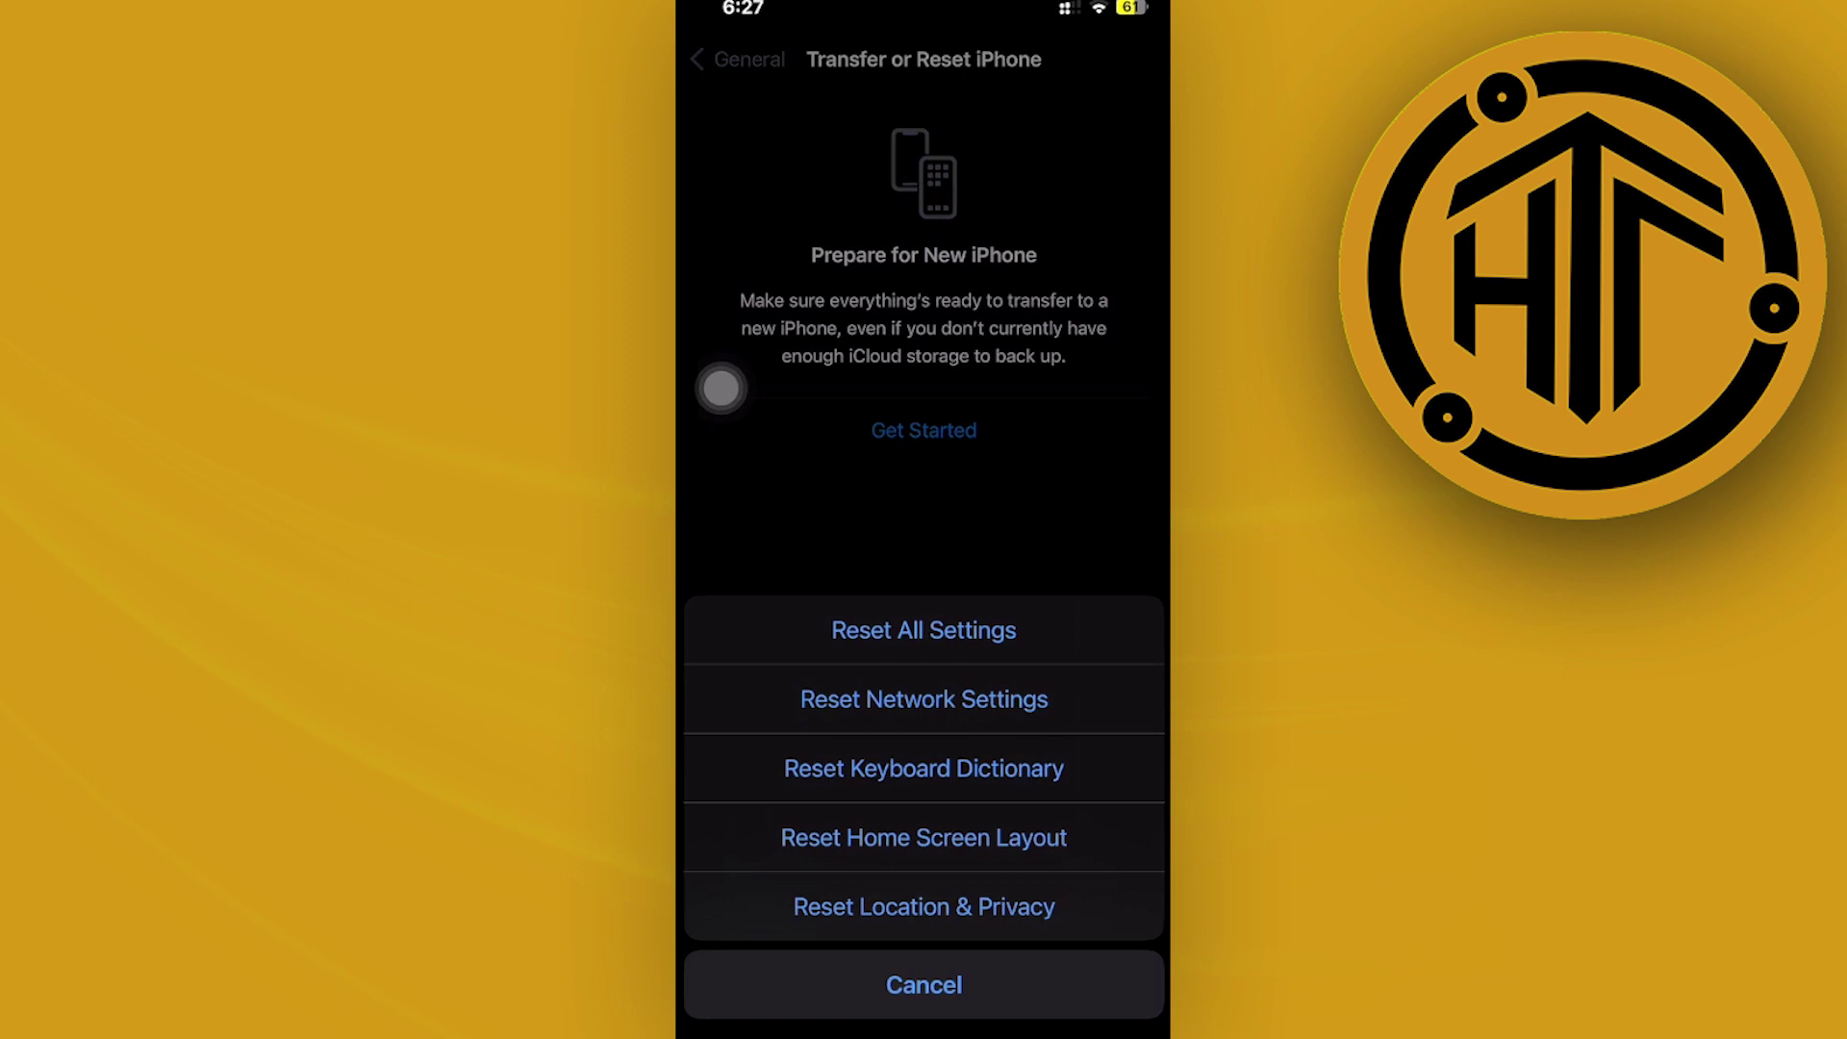
Swipe up from the bottom to leave Settings, landing in the app switcher
left_click_drag(924, 1028, 925, 649)
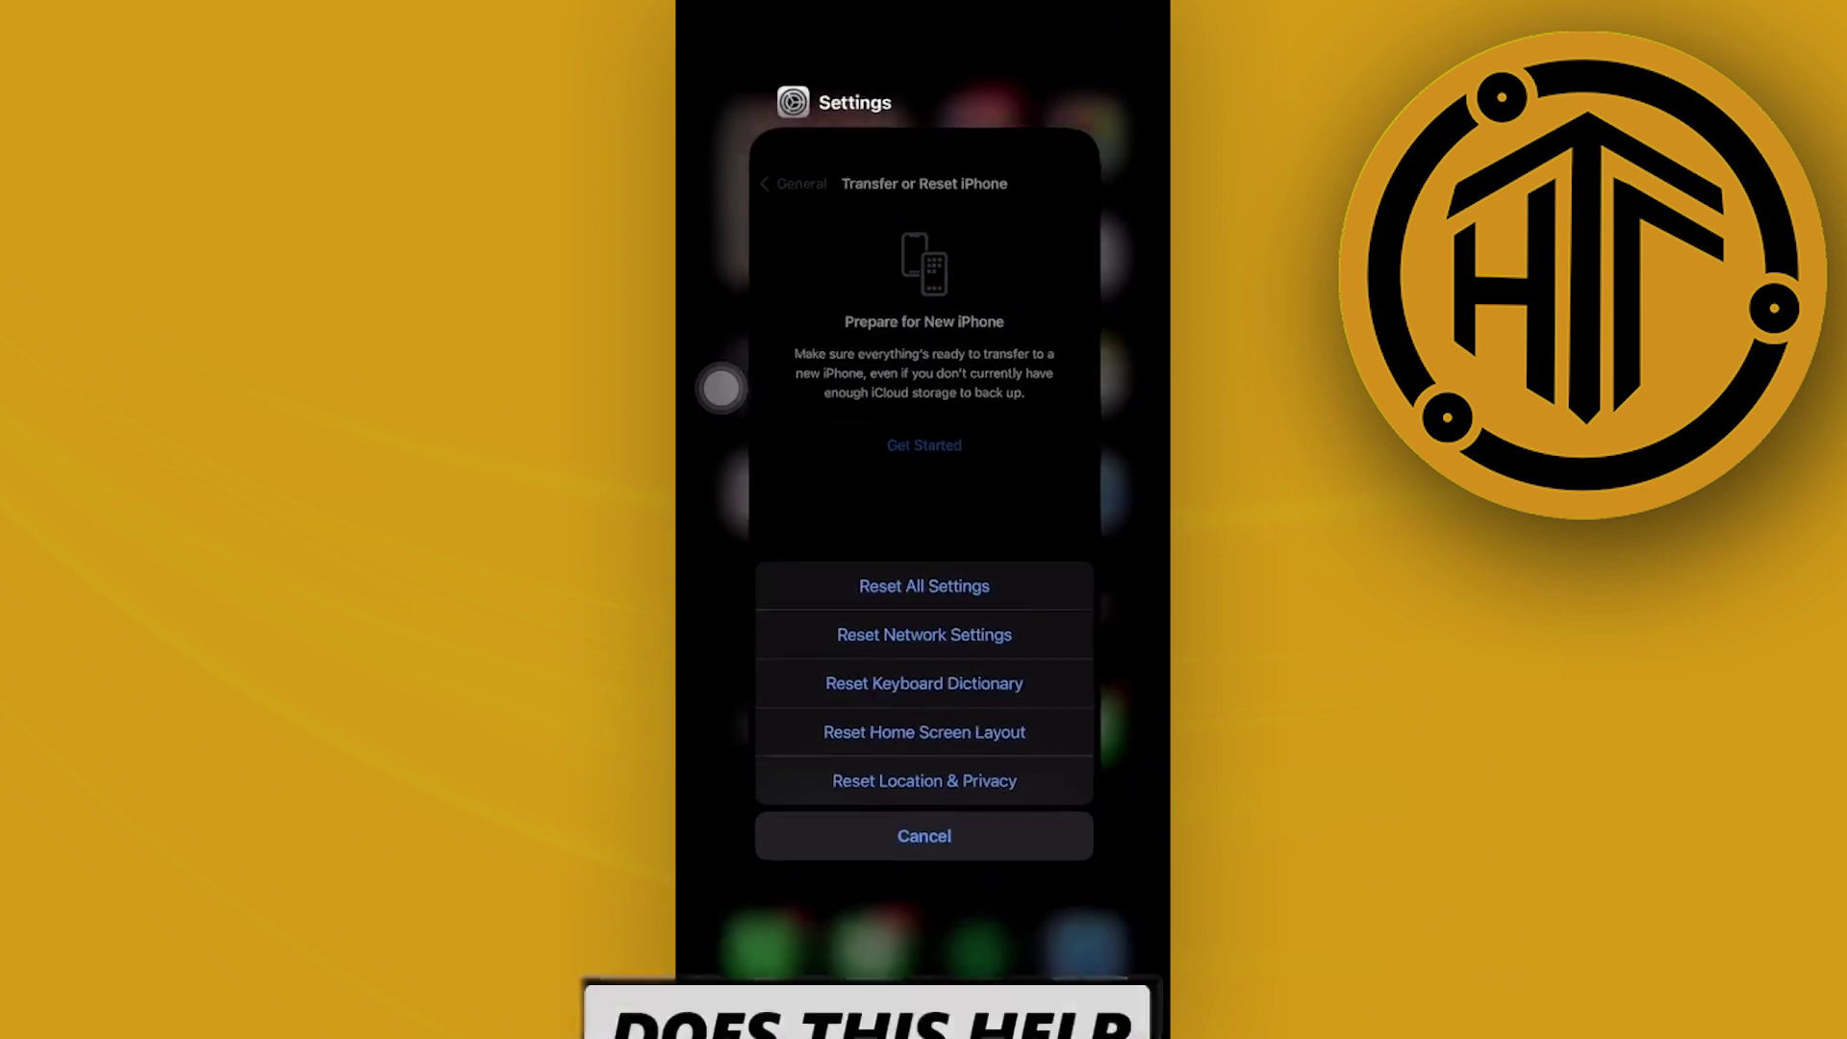